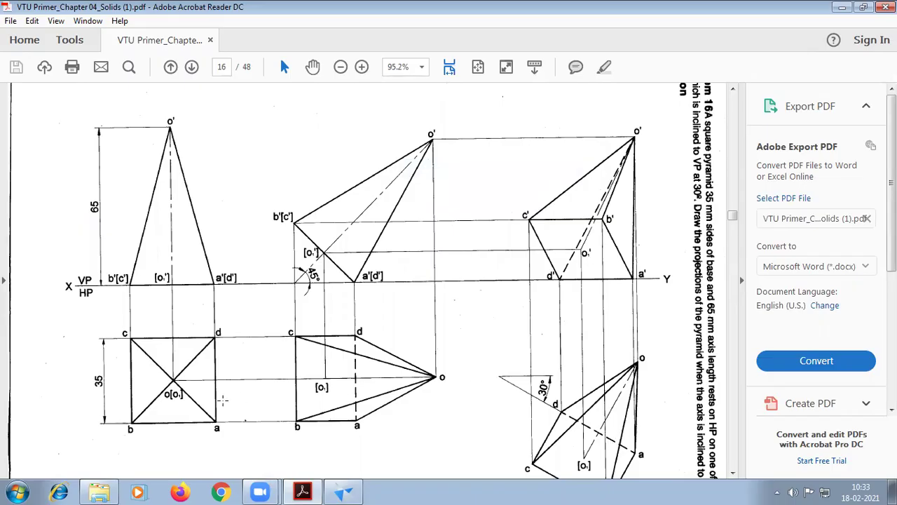
# Review the square pyramid problem in the PDF, switch to Solid Edge and create a new ISO Draft document.
pyautogui.scroll(-1, 520, 383)
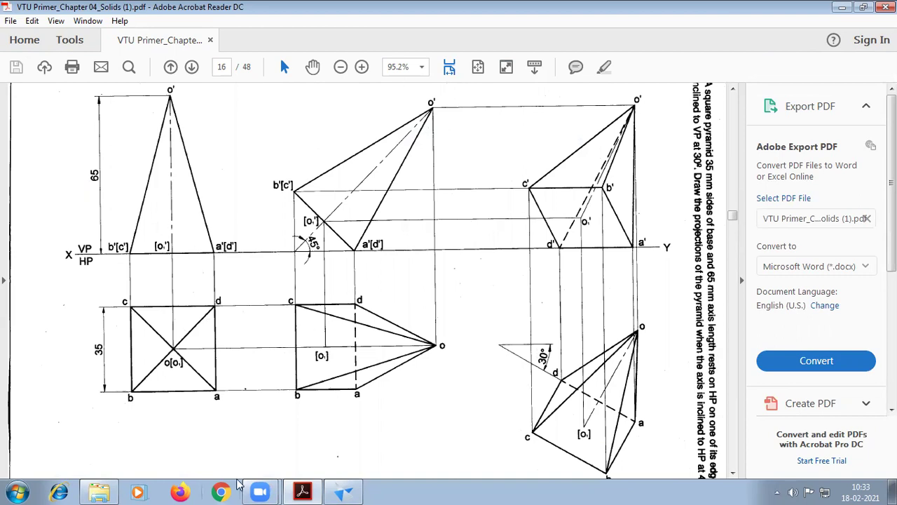
pyautogui.click(344, 491)
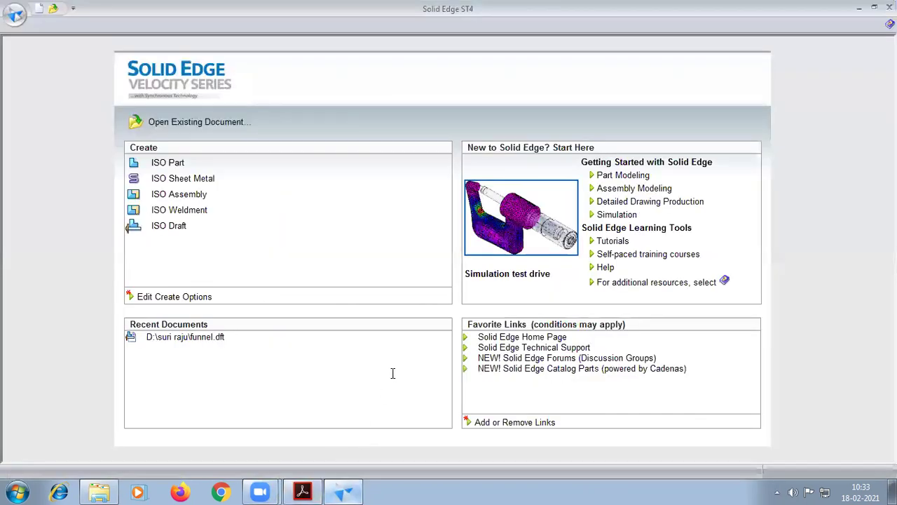
pyautogui.click(173, 226)
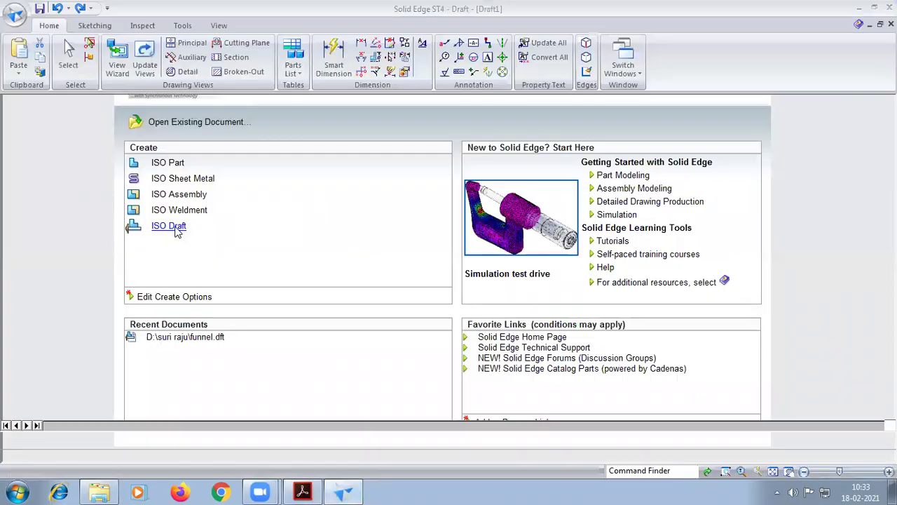
# Set the sheet's background to A4-Sheet with the background hidden, and fit the sheet to the window.
pyautogui.rightClick(63, 425)
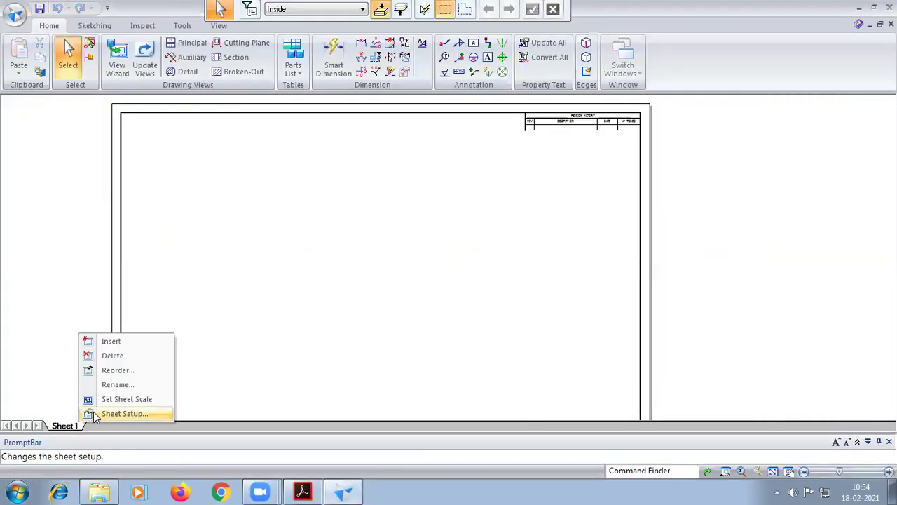
pyautogui.click(126, 412)
pyautogui.click(427, 188)
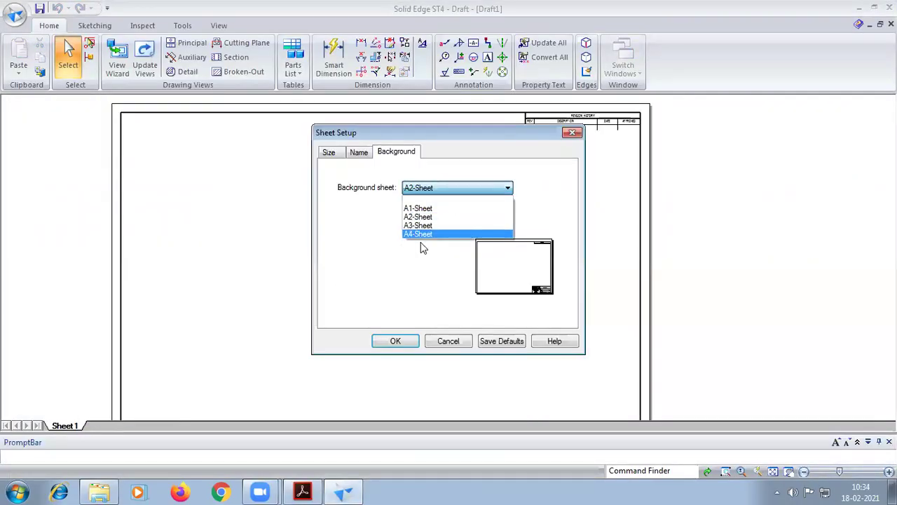
pyautogui.click(421, 233)
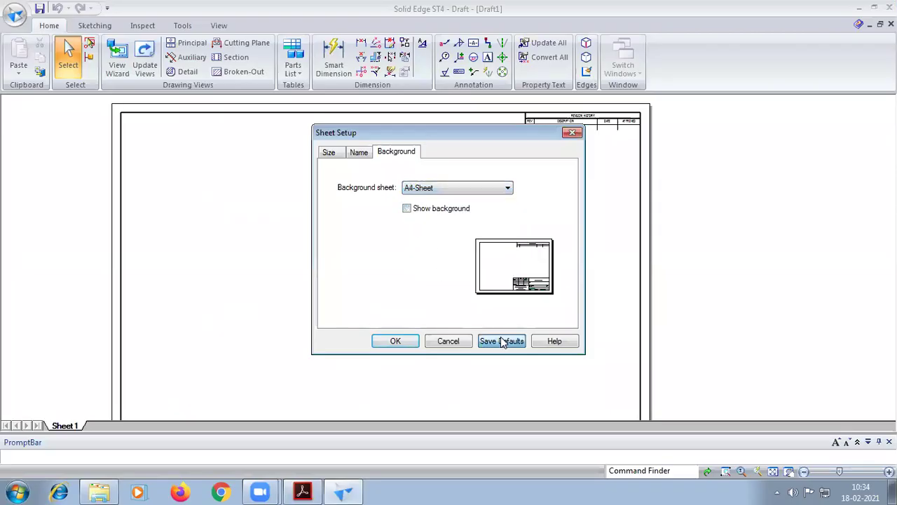
pyautogui.click(412, 338)
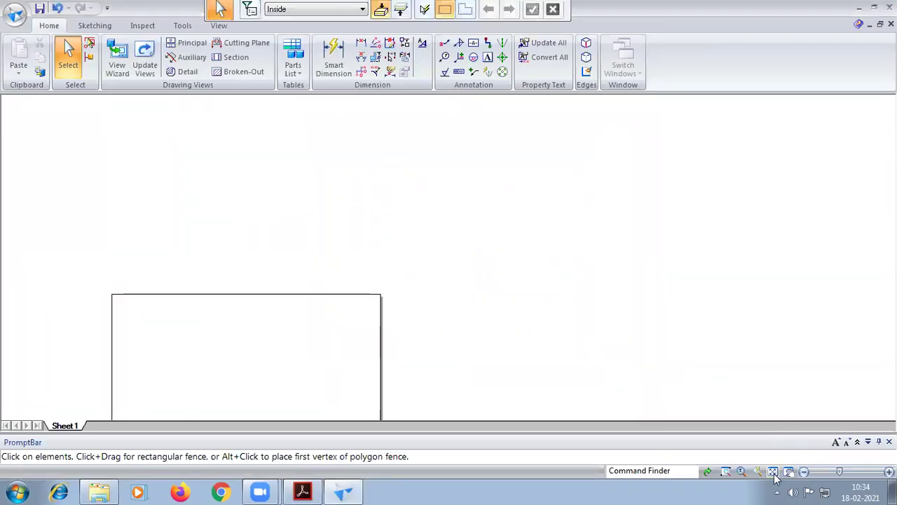
pyautogui.click(788, 471)
# Draw a thin horizontal reference line across the middle of the sheet, almost from edge to edge.
pyautogui.click(93, 26)
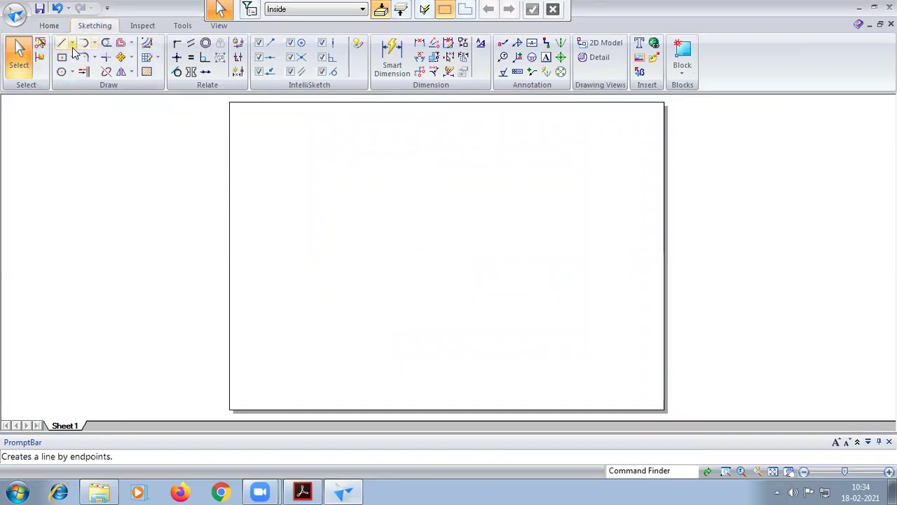
pyautogui.click(61, 44)
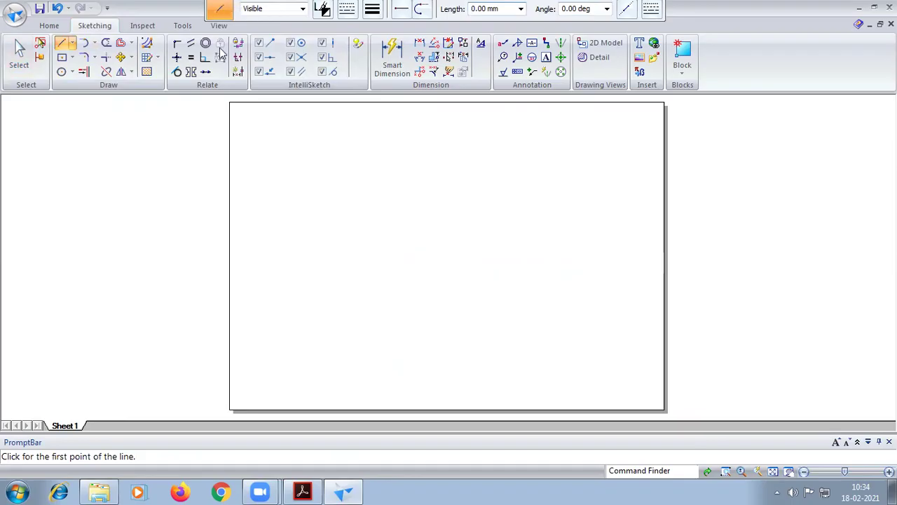
pyautogui.click(326, 90)
pyautogui.click(337, 133)
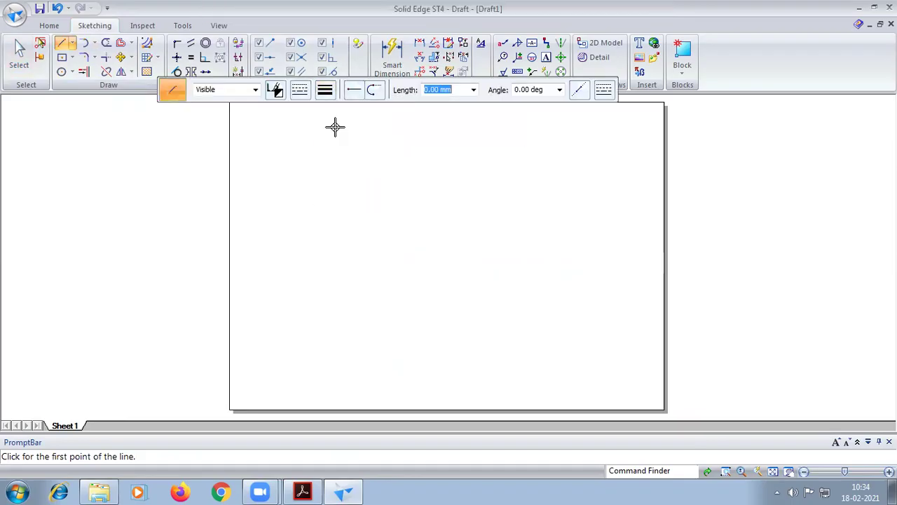
pyautogui.click(239, 243)
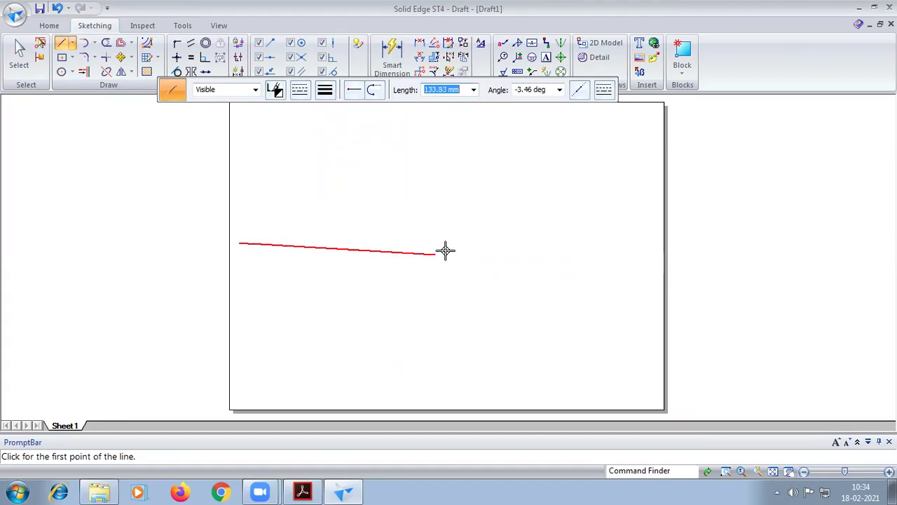
pyautogui.click(644, 239)
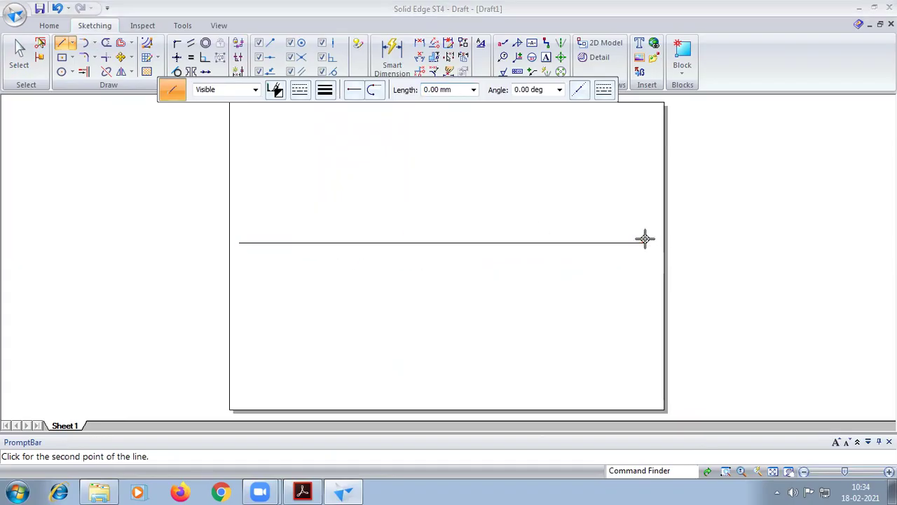
# Add size 5 text labels to the reference line: x and y at its ends, vp above it and hp below it.
pyautogui.click(546, 56)
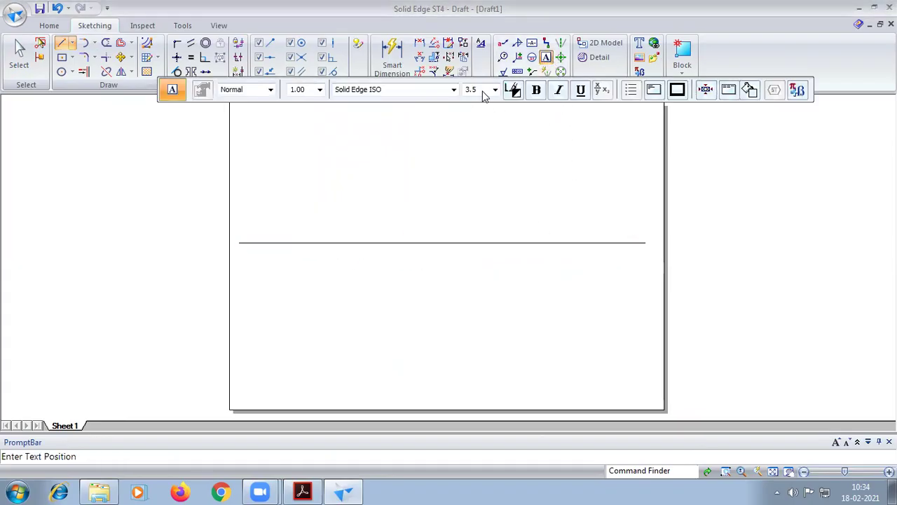
pyautogui.click(475, 90)
pyautogui.write('5')
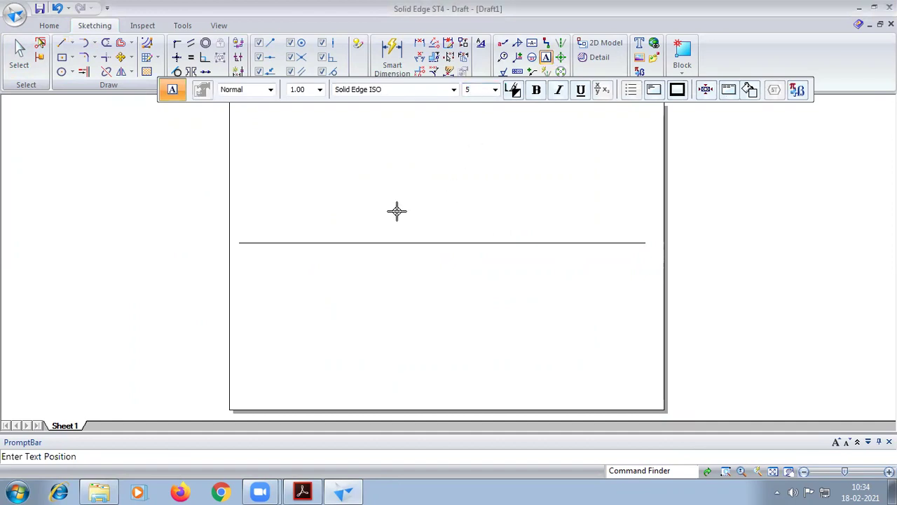
pyautogui.click(235, 249)
pyautogui.write('x ')
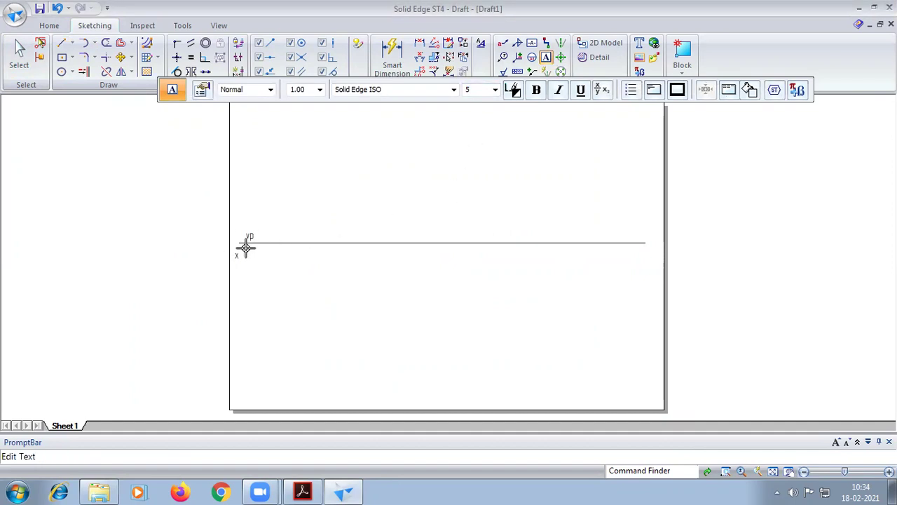
pyautogui.write('hp')
# Draw a 35 mm by 35 mm square with 0.50 mm line width below the reference line, near its x end.
pyautogui.click(309, 491)
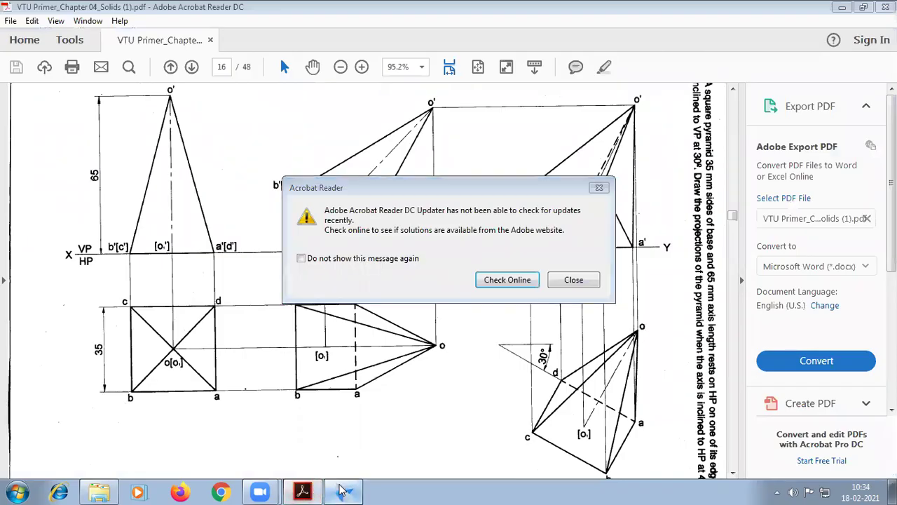
pyautogui.click(344, 490)
pyautogui.click(62, 57)
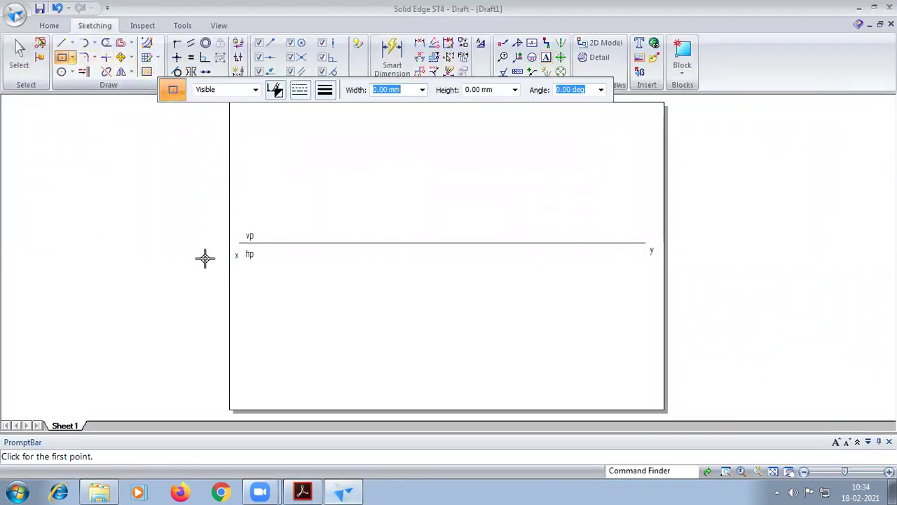
pyautogui.click(308, 491)
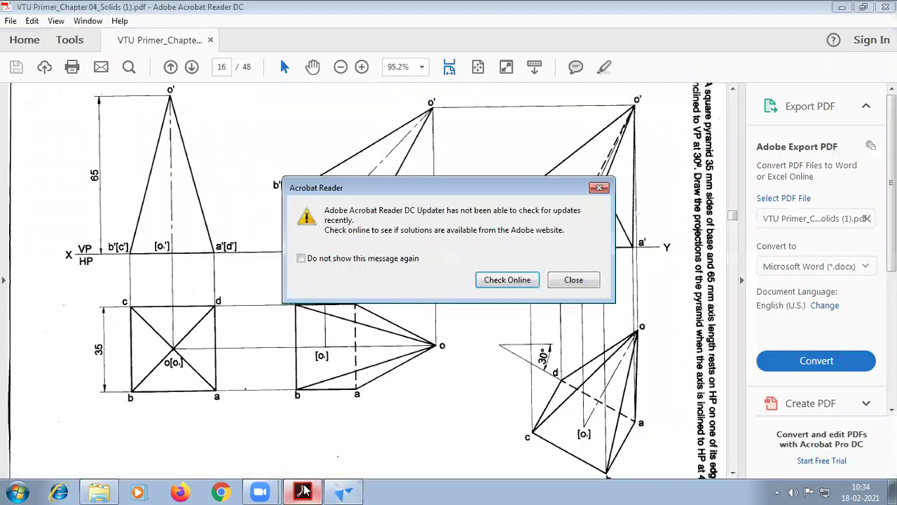
pyautogui.click(343, 491)
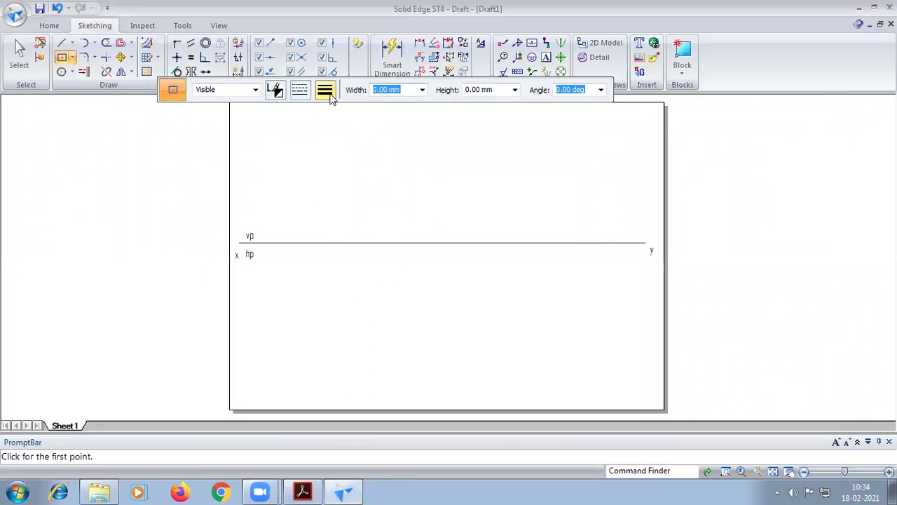
pyautogui.click(326, 91)
pyautogui.click(335, 142)
pyautogui.write('35')
pyautogui.press('Tab')
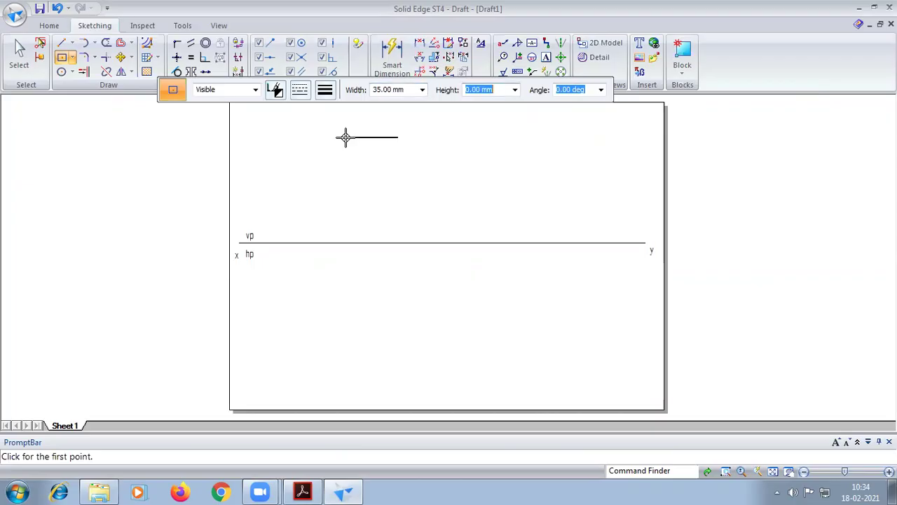
pyautogui.write('35')
pyautogui.press('Tab')
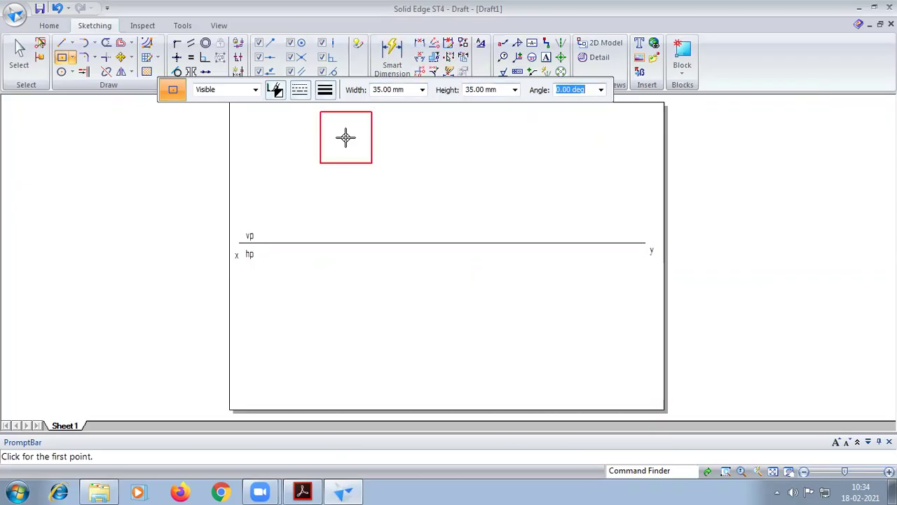
pyautogui.click(300, 303)
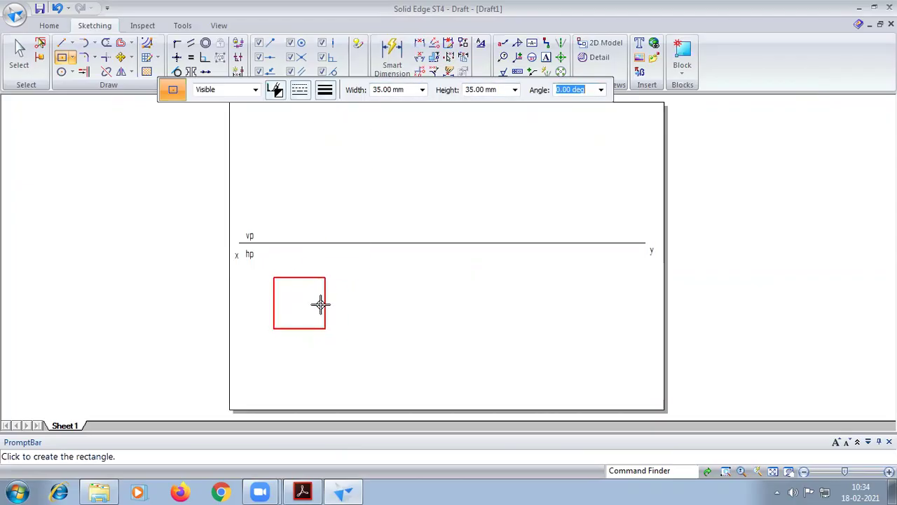
pyautogui.click(321, 302)
# Dimension the square's left side, placing the dimension outside the square.
pyautogui.click(392, 56)
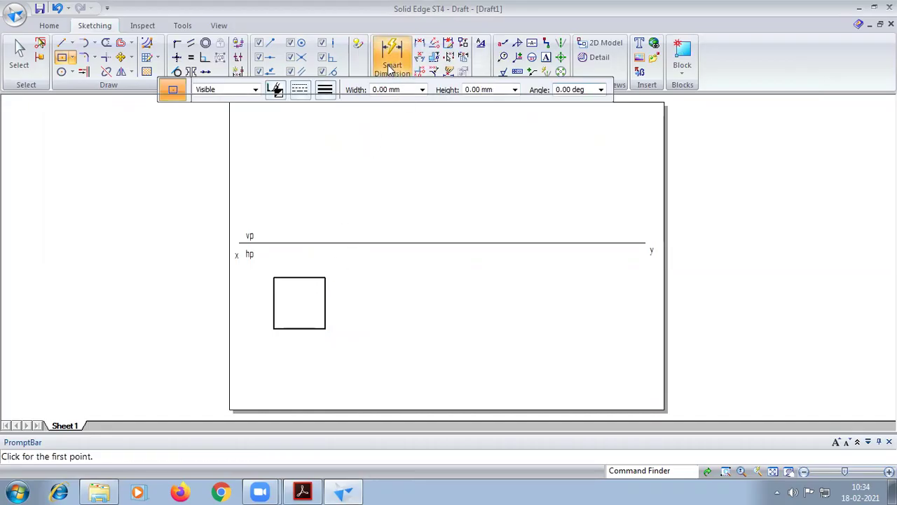
pyautogui.click(274, 306)
pyautogui.click(256, 312)
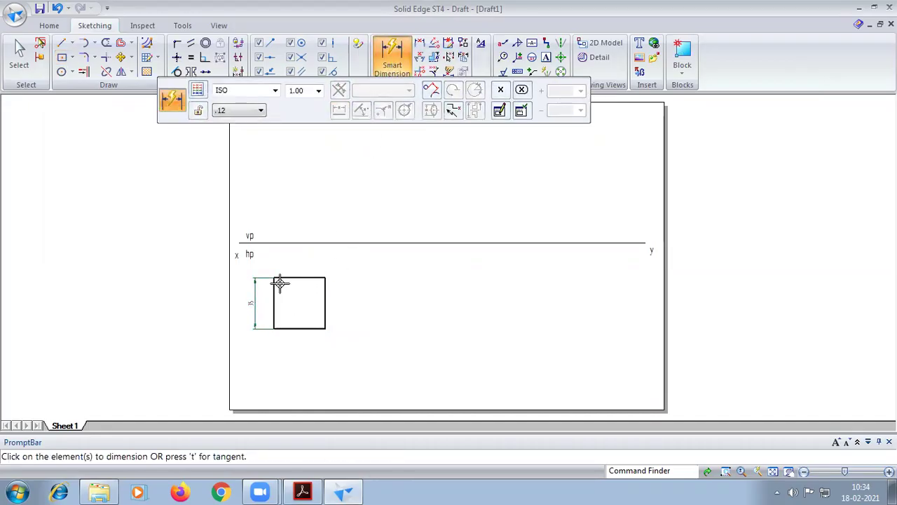
# Label the square's corners a, b, c and d counter-clockwise, starting with a at the upper left.
pyautogui.click(546, 56)
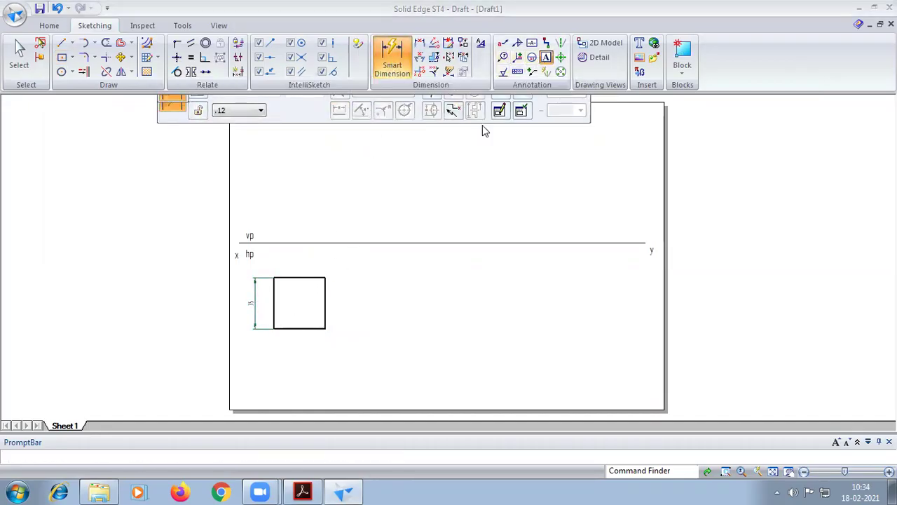
pyautogui.click(269, 264)
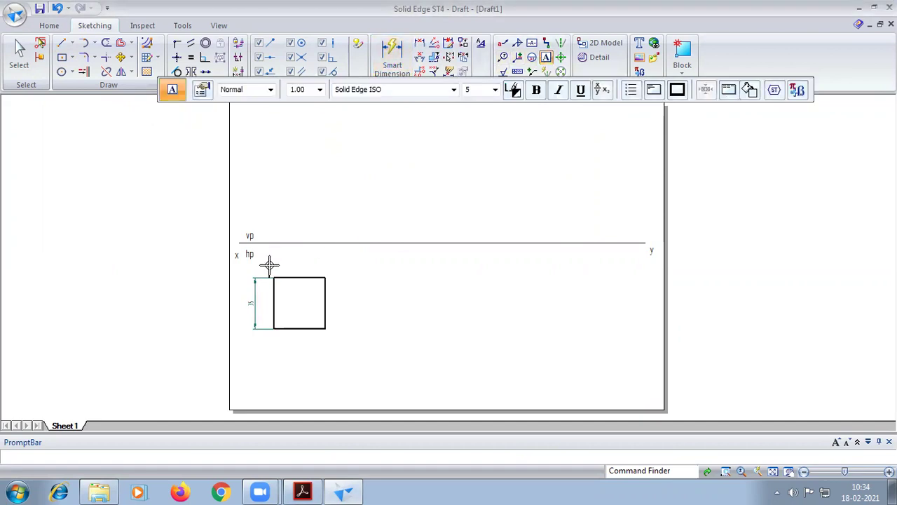
pyautogui.click(267, 329)
pyautogui.write('b')
pyautogui.click(331, 332)
pyautogui.write('c')
pyautogui.click(328, 277)
pyautogui.write('d')
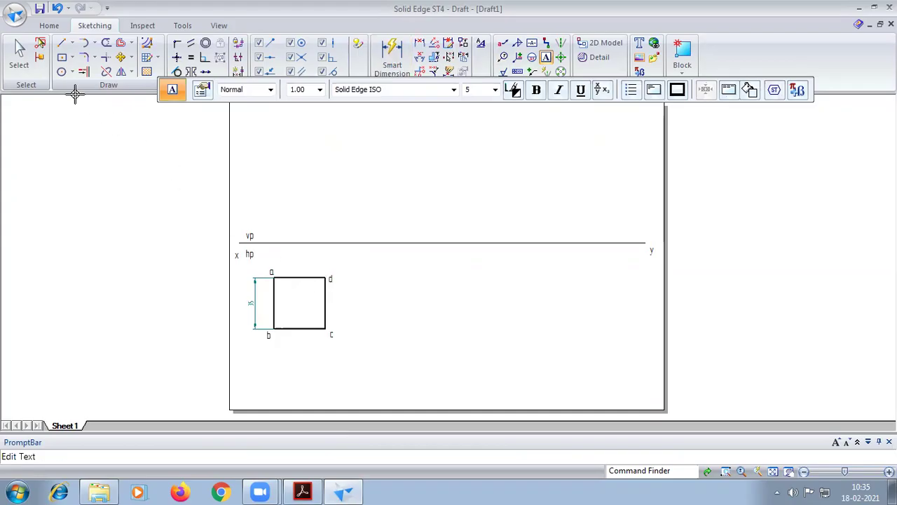
# Draw the square's two diagonals, a to c and b to d, with 0.50 mm line width.
pyautogui.click(62, 44)
pyautogui.click(324, 89)
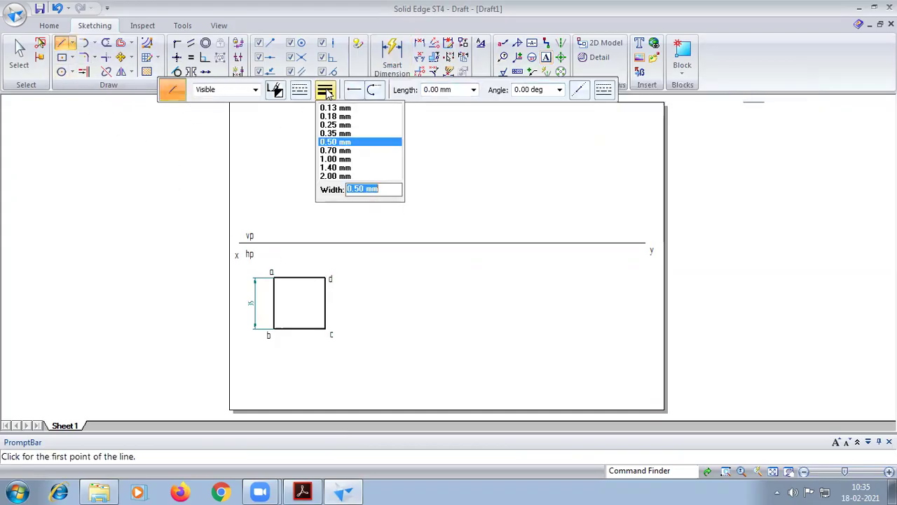
pyautogui.click(331, 141)
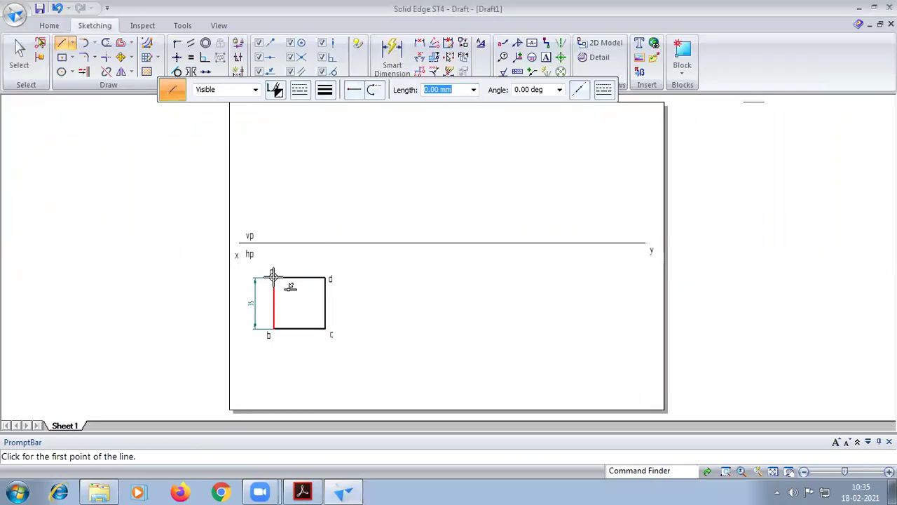
pyautogui.click(274, 278)
pyautogui.click(325, 328)
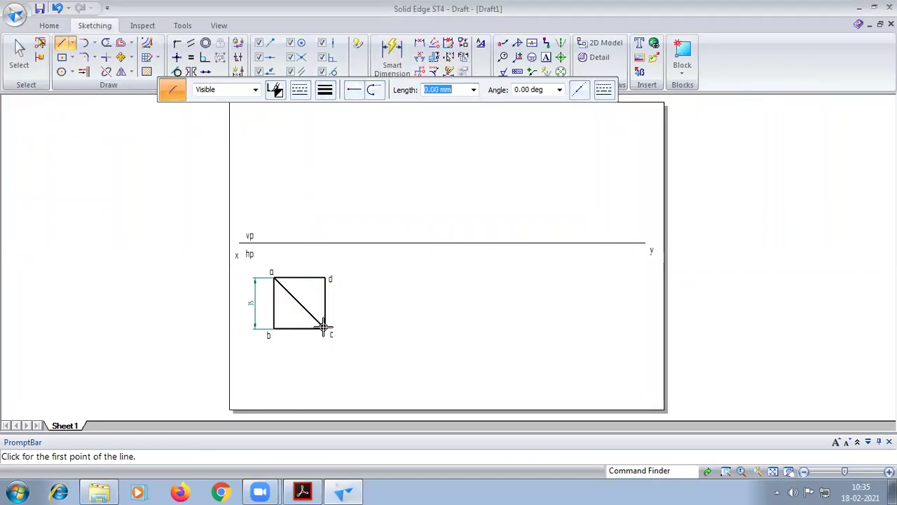
pyautogui.click(274, 278)
pyautogui.click(274, 328)
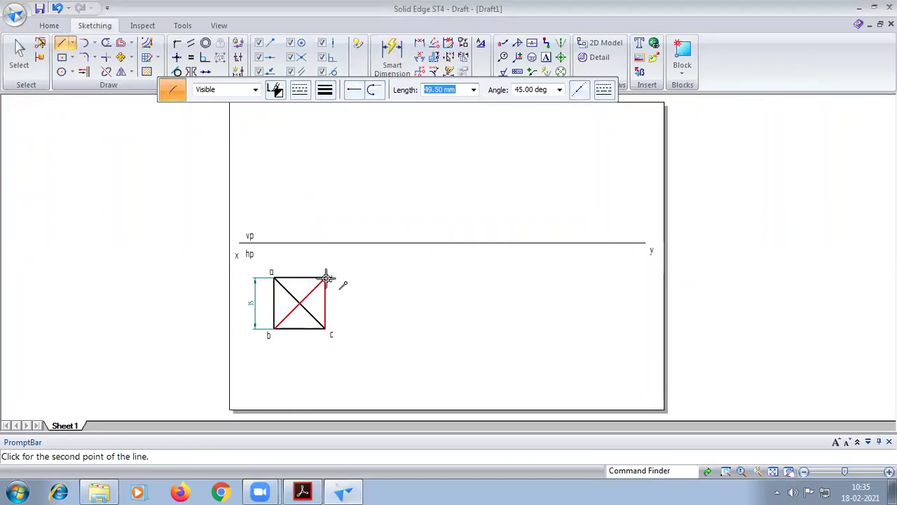
pyautogui.click(325, 278)
# Label the intersection of the diagonals with o on its left and (o1) on its right.
pyautogui.click(546, 57)
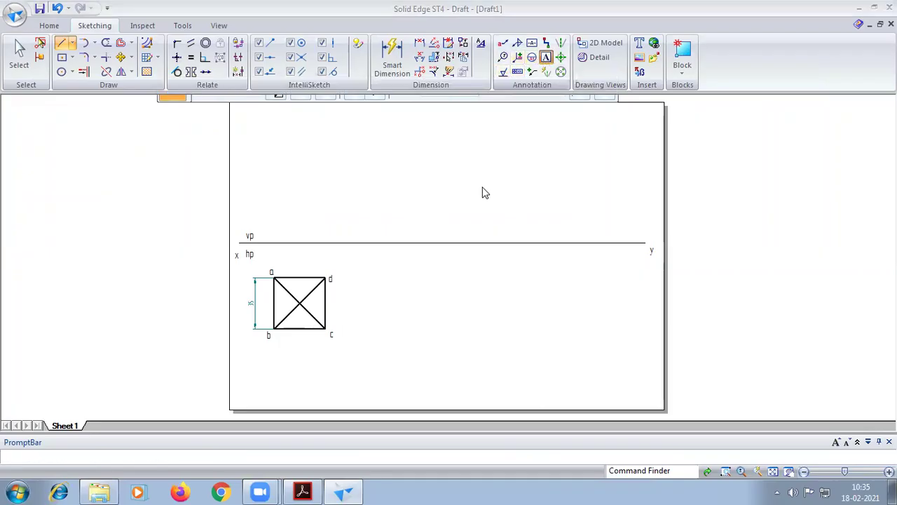
pyautogui.click(284, 297)
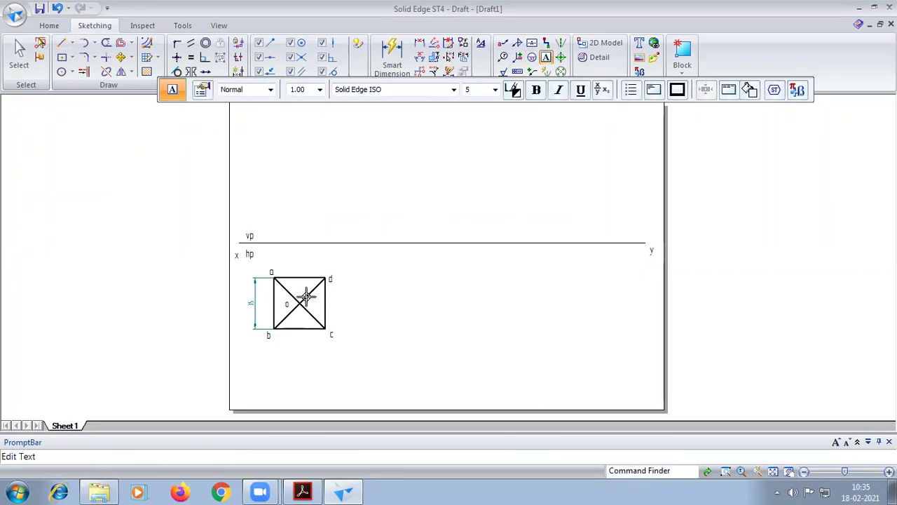
pyautogui.write('o1)')
# Draw vertical projectors with 0.25 mm line width from the square's corners a and d up to the xy line.
pyautogui.click(62, 42)
pyautogui.click(325, 89)
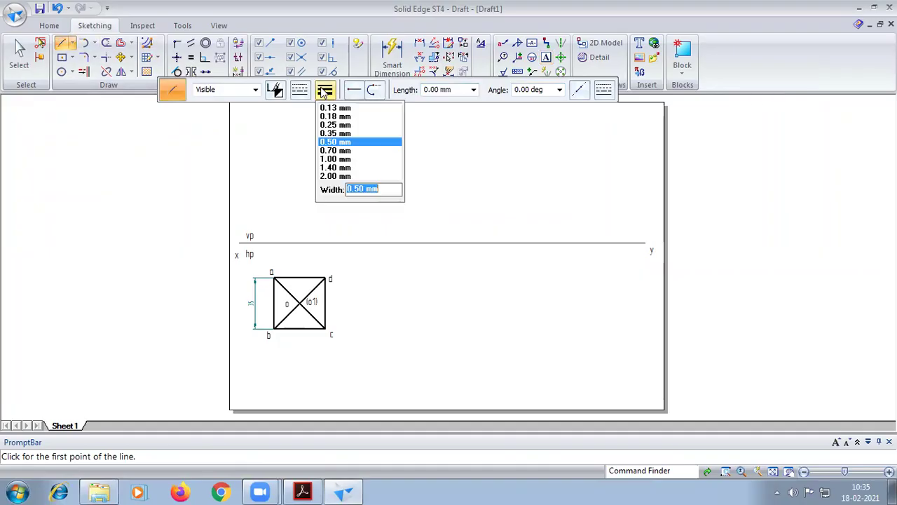
pyautogui.click(323, 125)
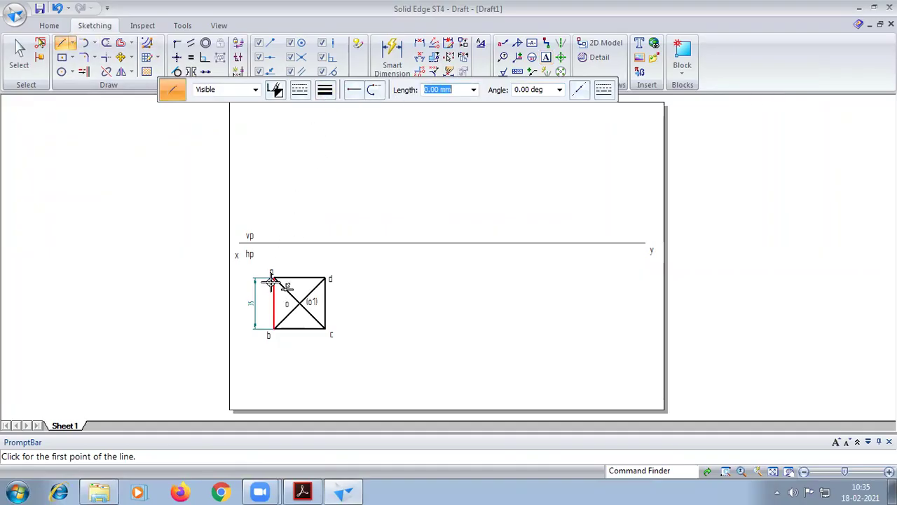
pyautogui.click(274, 243)
pyautogui.click(274, 243)
pyautogui.click(326, 279)
pyautogui.click(327, 243)
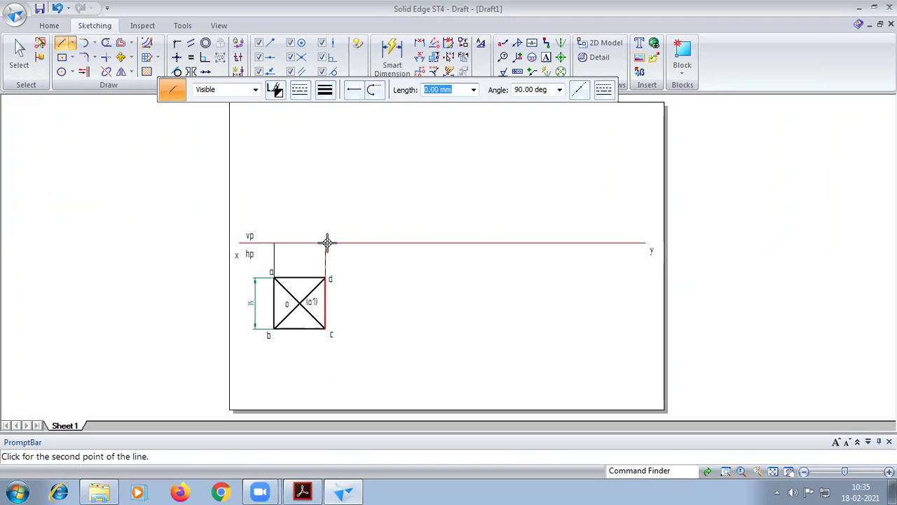
# Draw a vertical projector from the intersection of the square's diagonals up to the xy line.
pyautogui.scroll(1, 300, 300)
pyautogui.scroll(2, 301, 298)
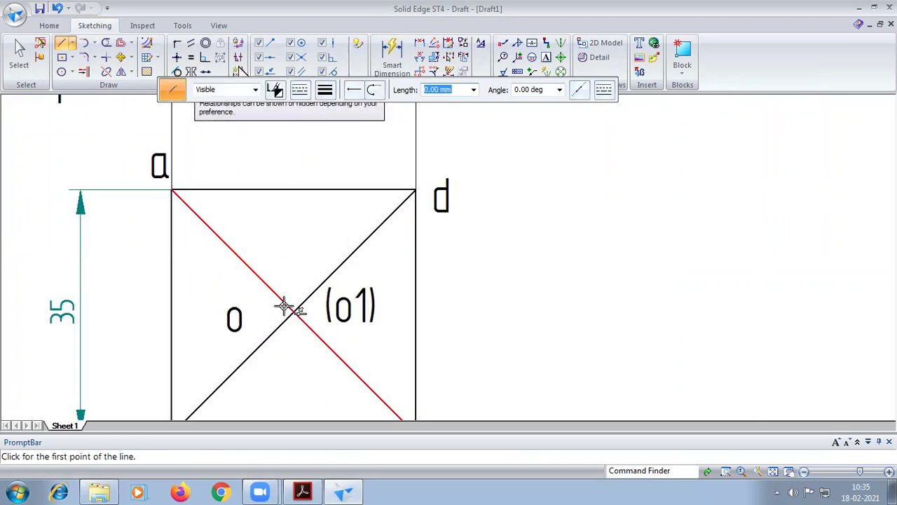
pyautogui.click(293, 311)
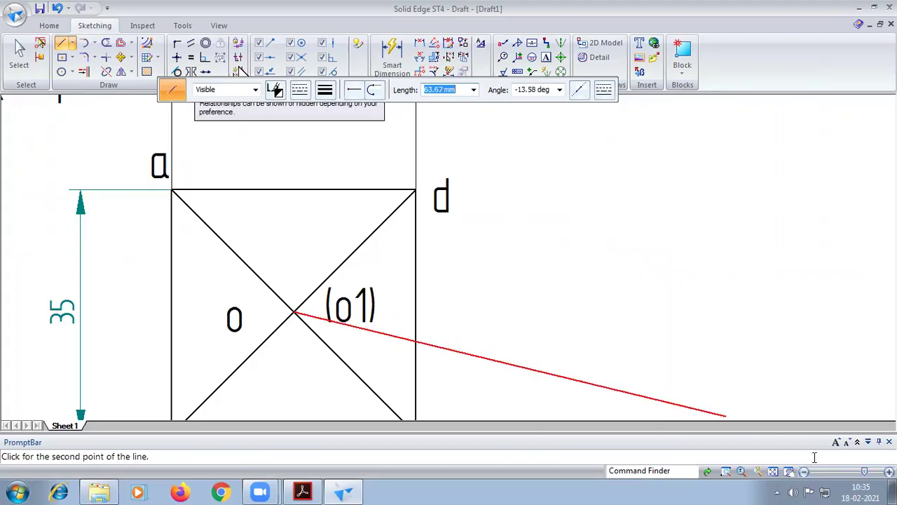
pyautogui.click(772, 471)
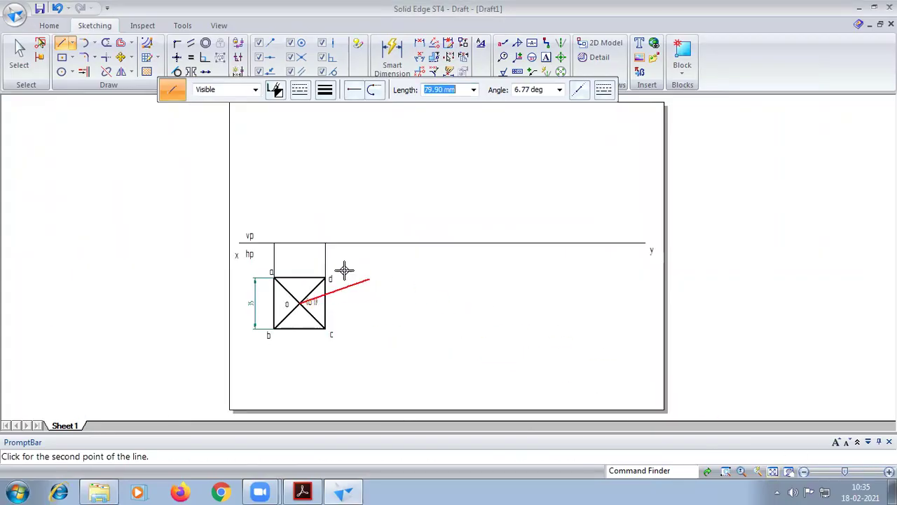
pyautogui.click(300, 243)
pyautogui.rightClick(301, 245)
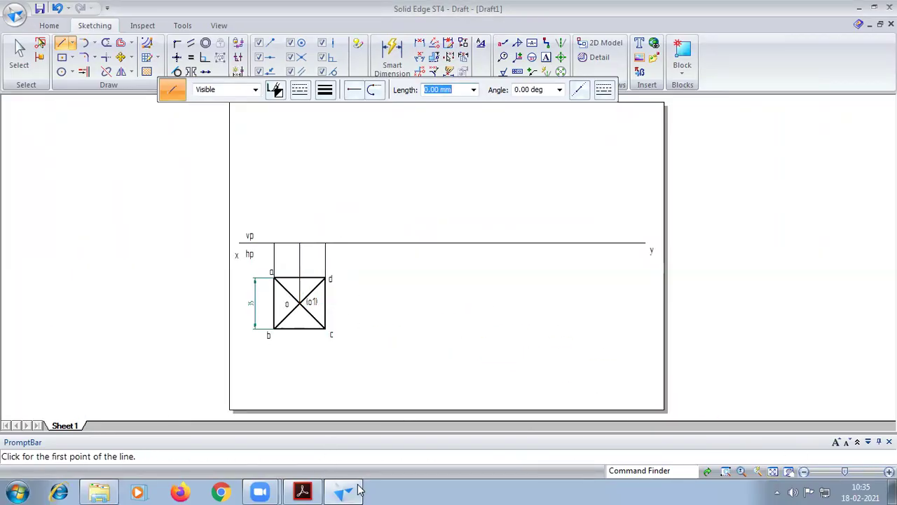
# Draw a 65 mm vertical axis upward from the centre projector's end on the xy line, using the Chain line type at 0.50 mm width.
pyautogui.click(303, 490)
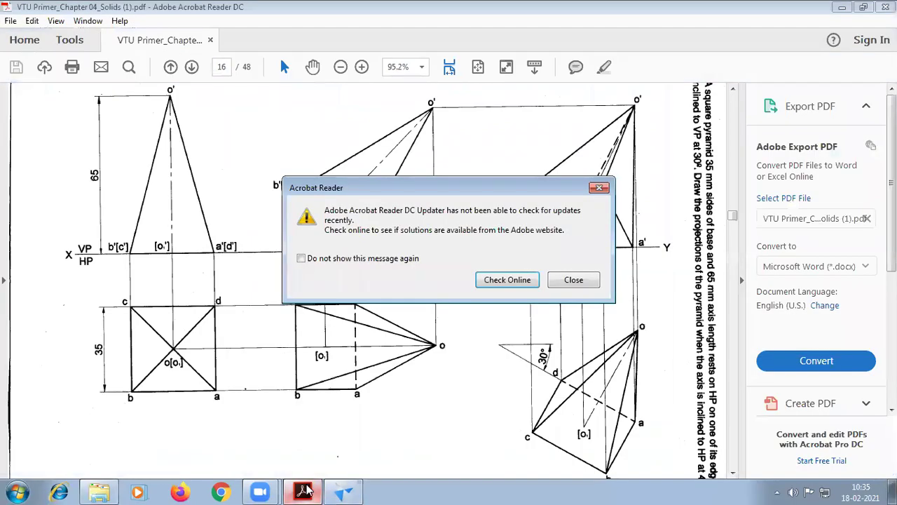
pyautogui.click(343, 491)
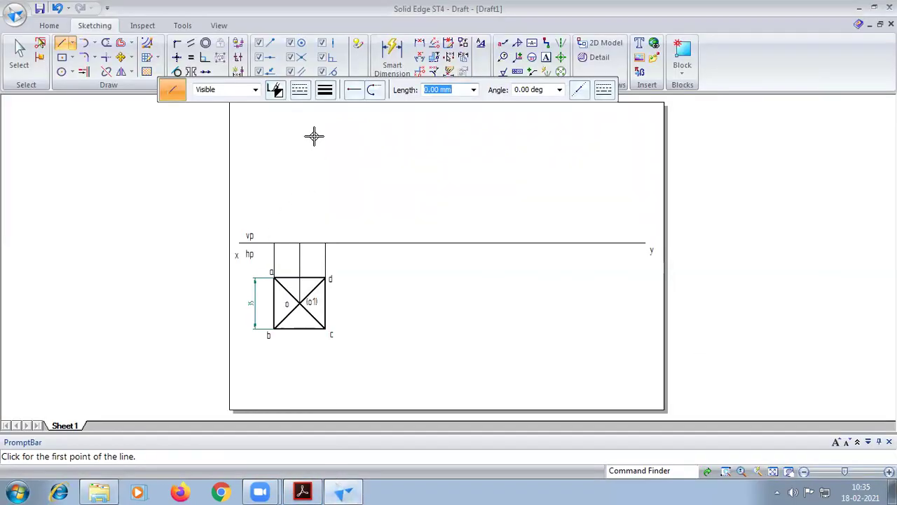
pyautogui.click(299, 89)
pyautogui.click(305, 207)
pyautogui.click(326, 90)
pyautogui.click(337, 145)
pyautogui.click(300, 242)
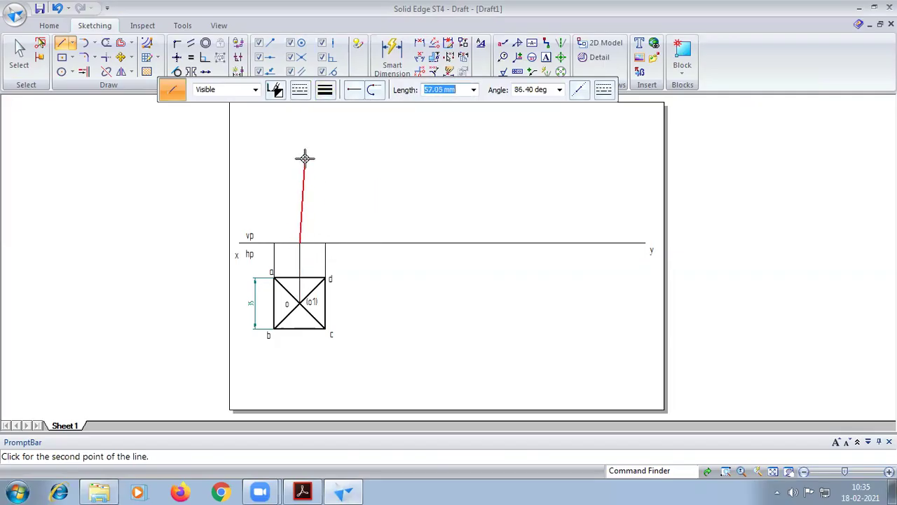
pyautogui.click(302, 490)
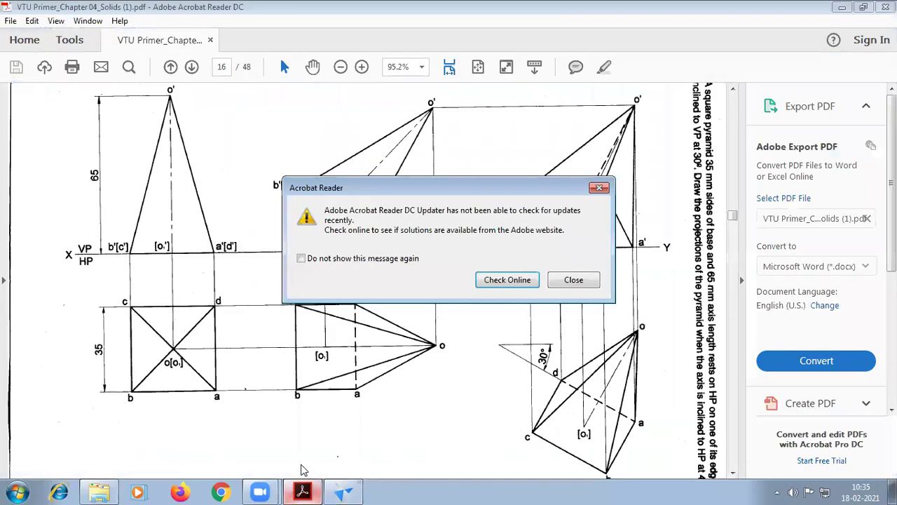
pyautogui.click(343, 491)
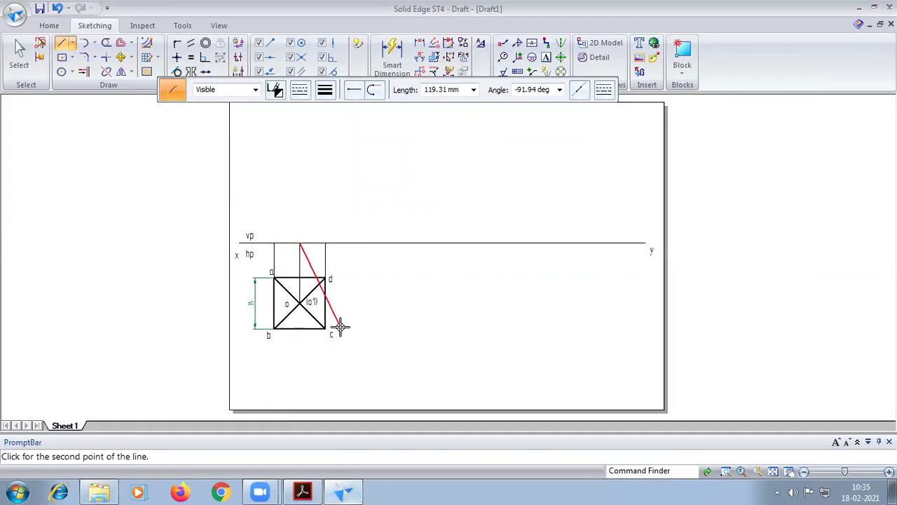
pyautogui.write('65')
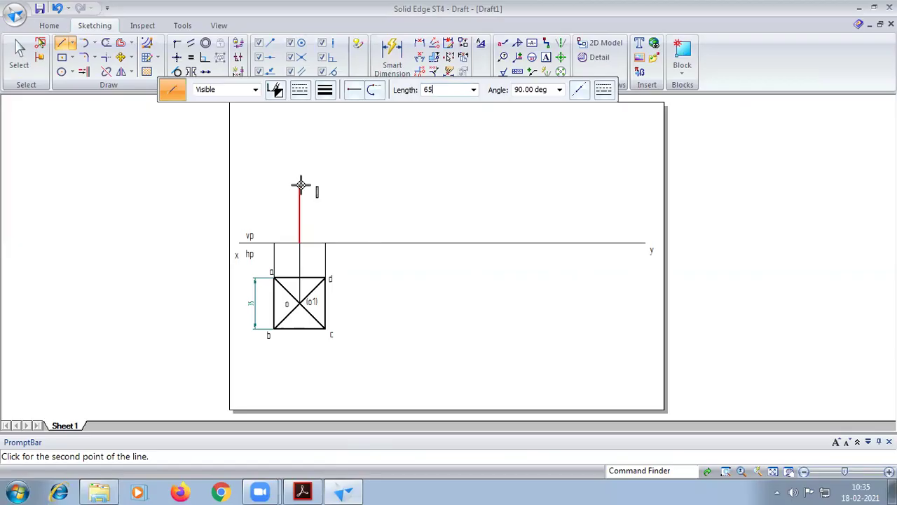
pyautogui.press('Tab')
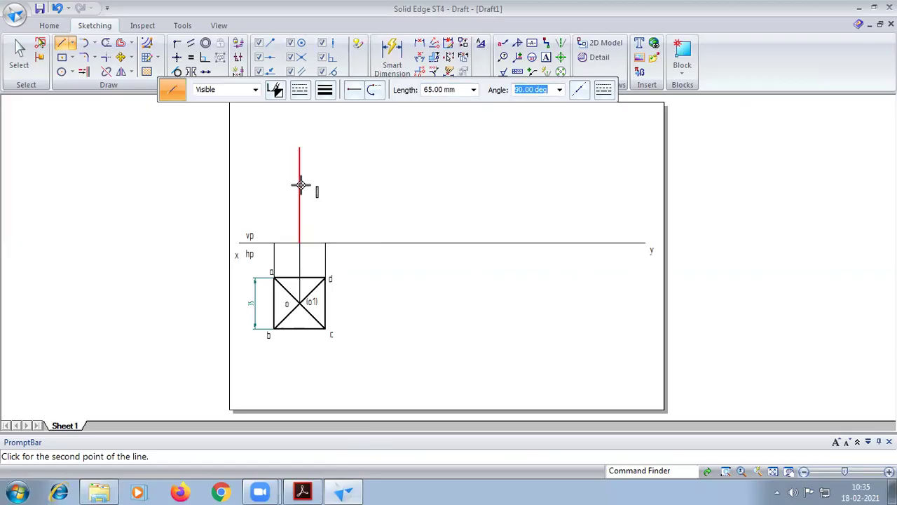
pyautogui.press('Return')
# Draw the front view triangle with continuous lines, joining the axis's top end to both outer projectors on the xy line.
pyautogui.click(300, 89)
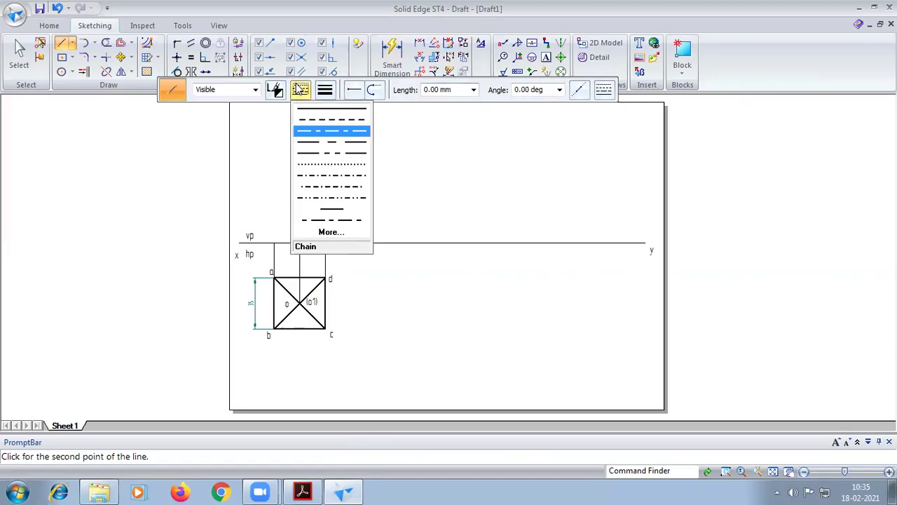
pyautogui.click(304, 111)
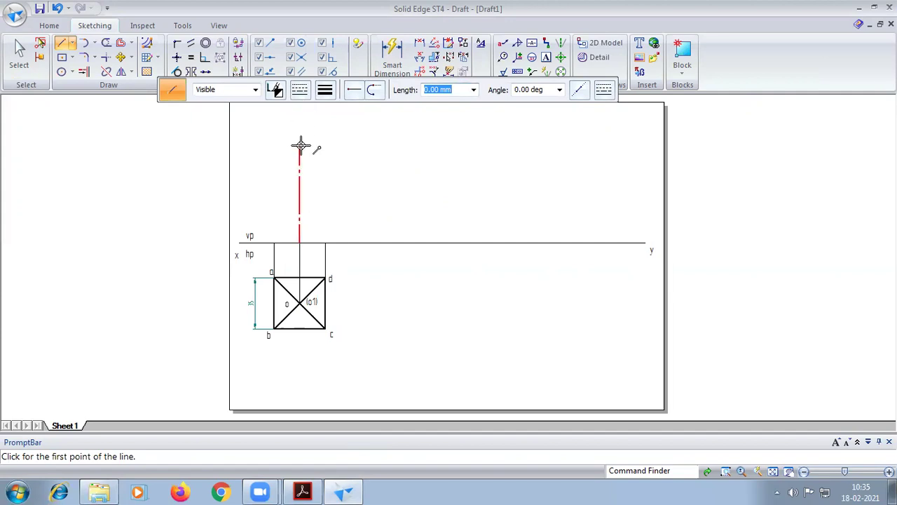
pyautogui.click(299, 146)
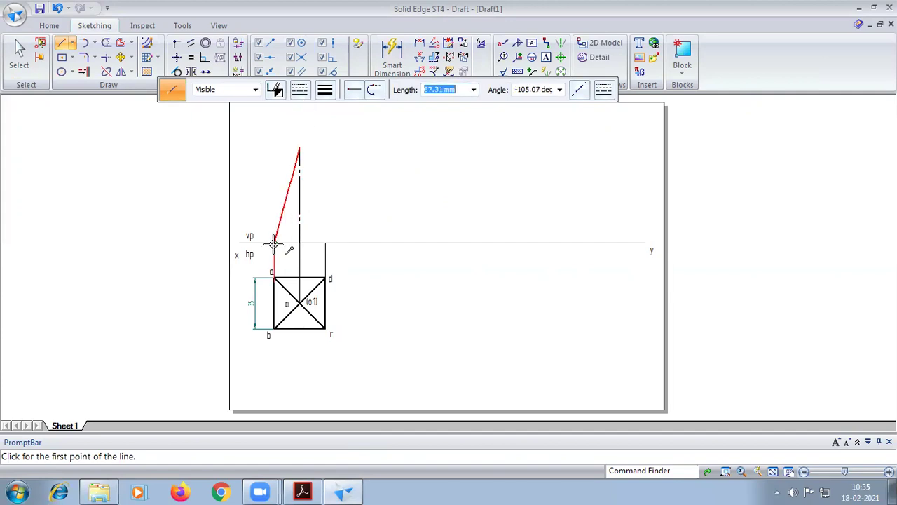
pyautogui.click(273, 243)
pyautogui.click(324, 243)
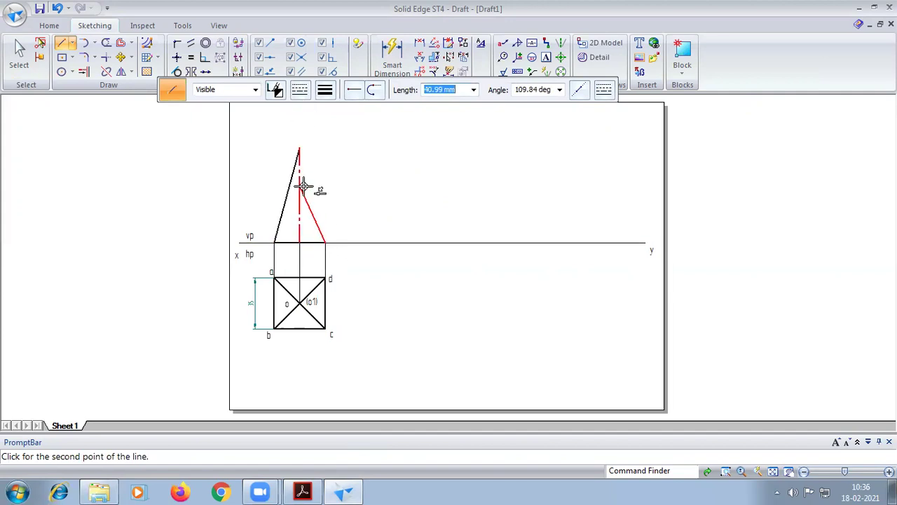
pyautogui.click(299, 148)
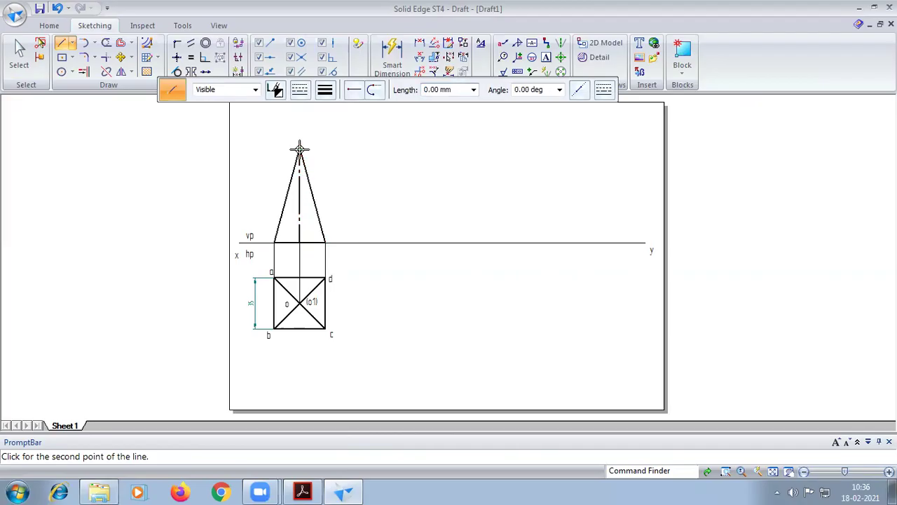
# Dimension the front view's vertical axis, placing the dimension left of the triangle.
pyautogui.click(393, 53)
pyautogui.click(299, 195)
pyautogui.click(252, 187)
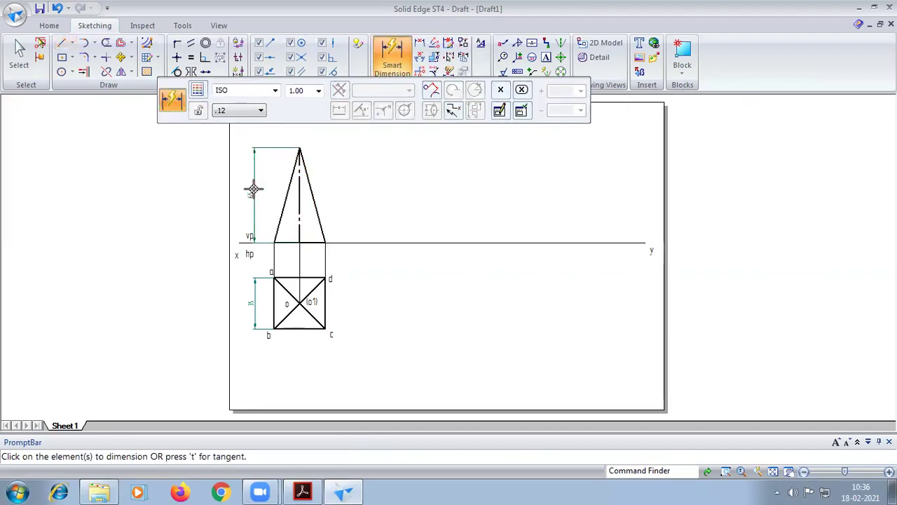
# Label the front view's base corners b'(a') and c'(d'), the axis foot (o1') and the apex o'.
pyautogui.click(546, 57)
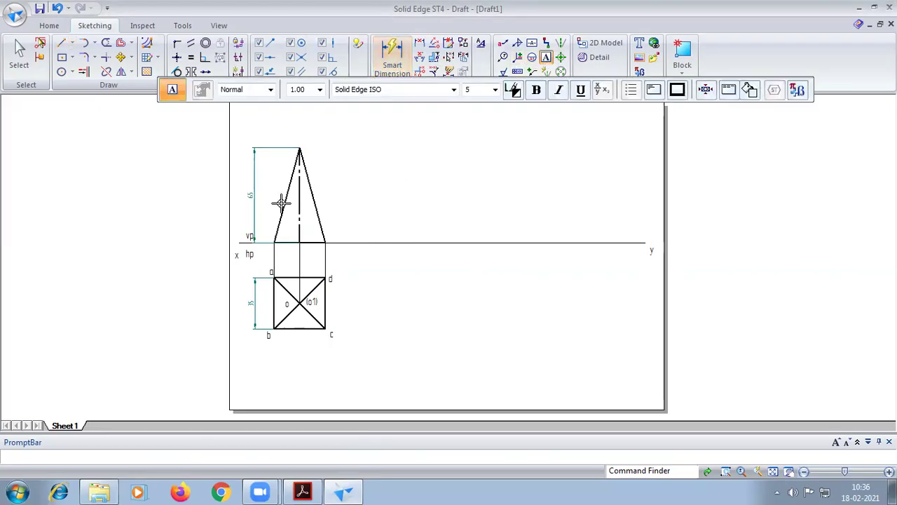
pyautogui.click(267, 224)
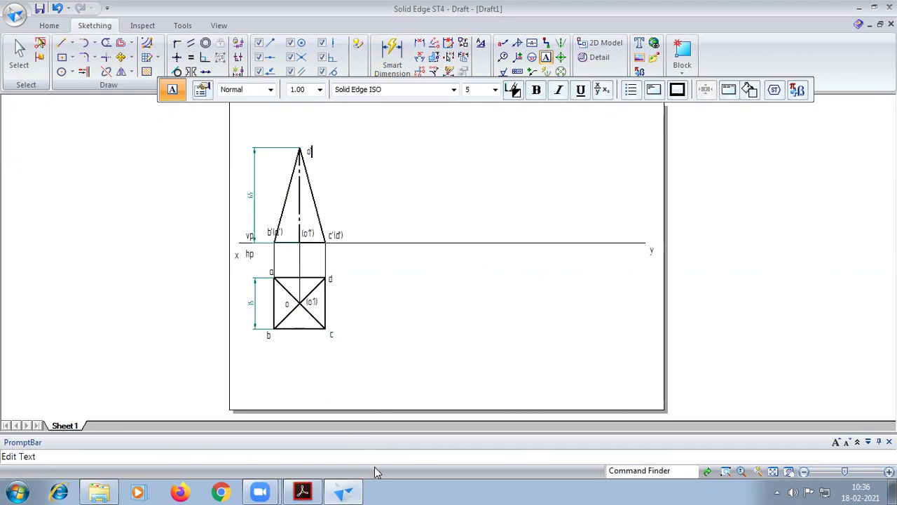
# Switch to the PDF in Acrobat Reader, dismiss the update notice, check the inclined view's angle and return to the Solid Edge draft.
pyautogui.click(303, 491)
pyautogui.click(571, 279)
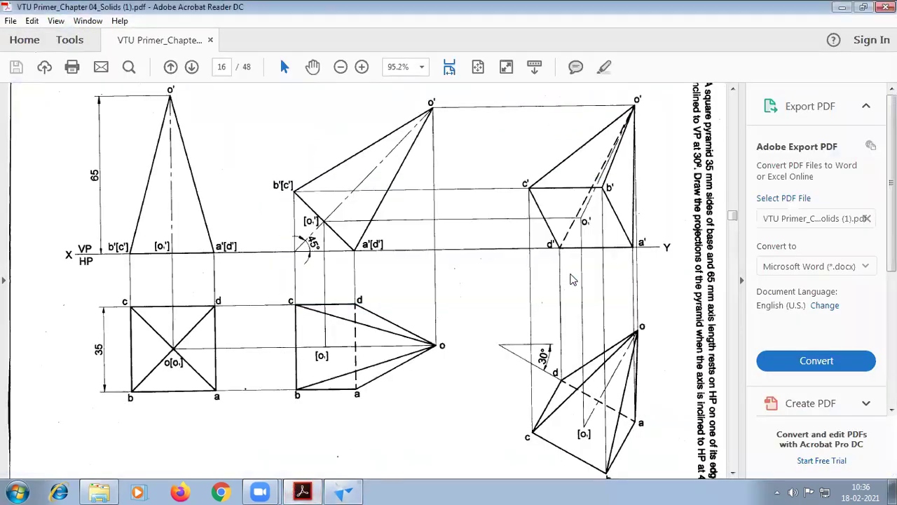
pyautogui.click(344, 491)
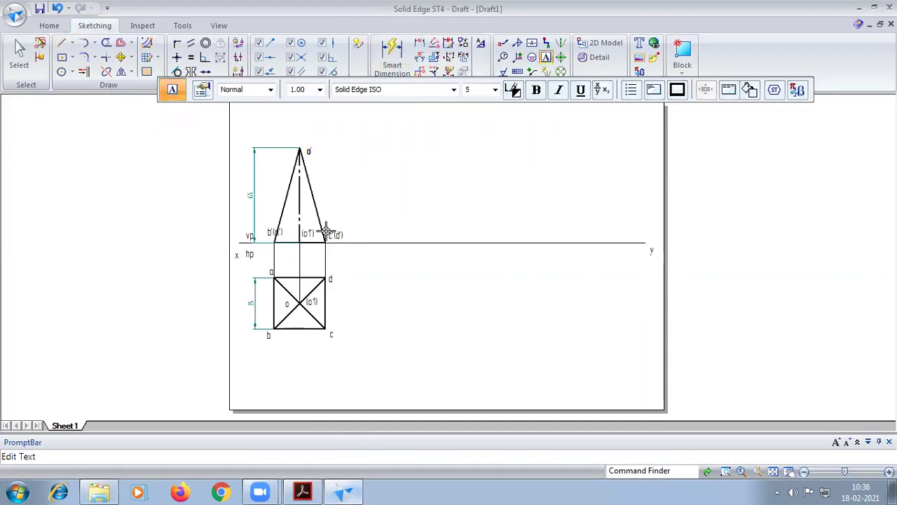
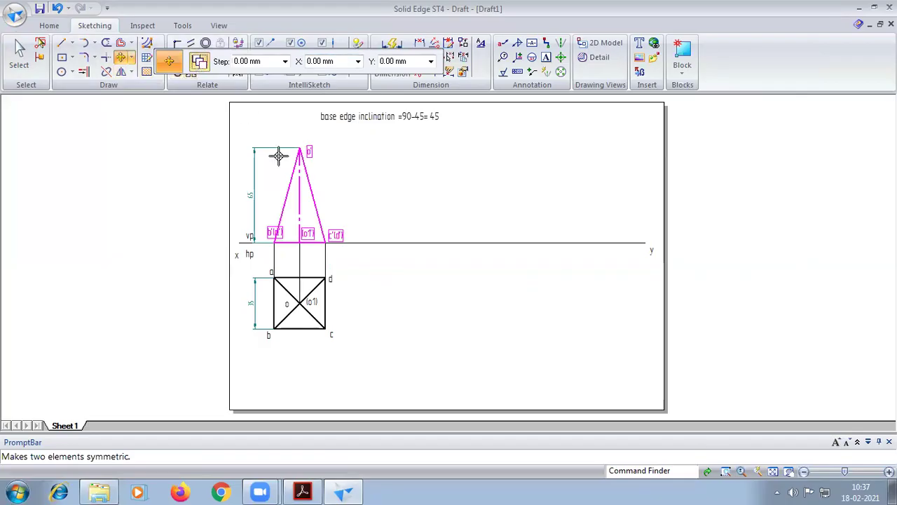
# Copy the selected front view triangle, axis and labels horizontally along the xy line to the right of the original.
pyautogui.click(313, 240)
pyautogui.click(422, 240)
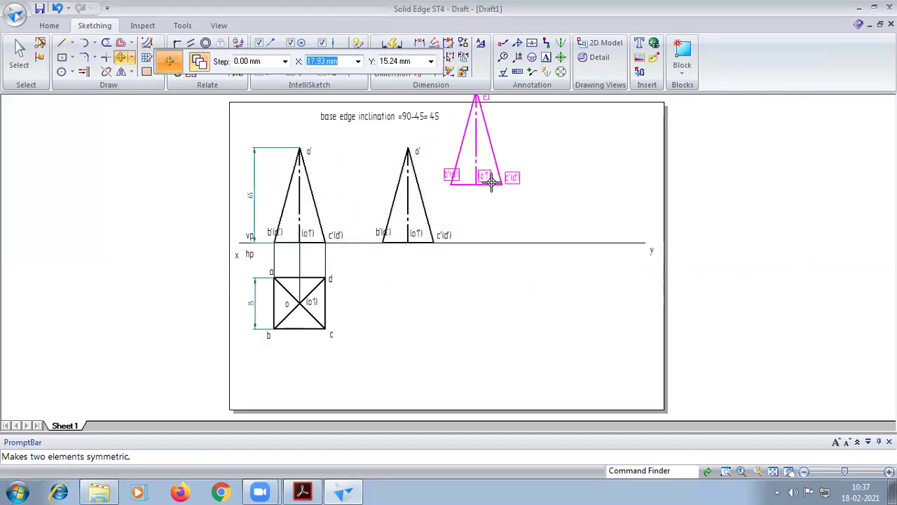
pyautogui.press('Escape')
# Rotate the copied front view 45 degrees clockwise about its c'(d') corner without keeping the upright copy.
pyautogui.click(128, 57)
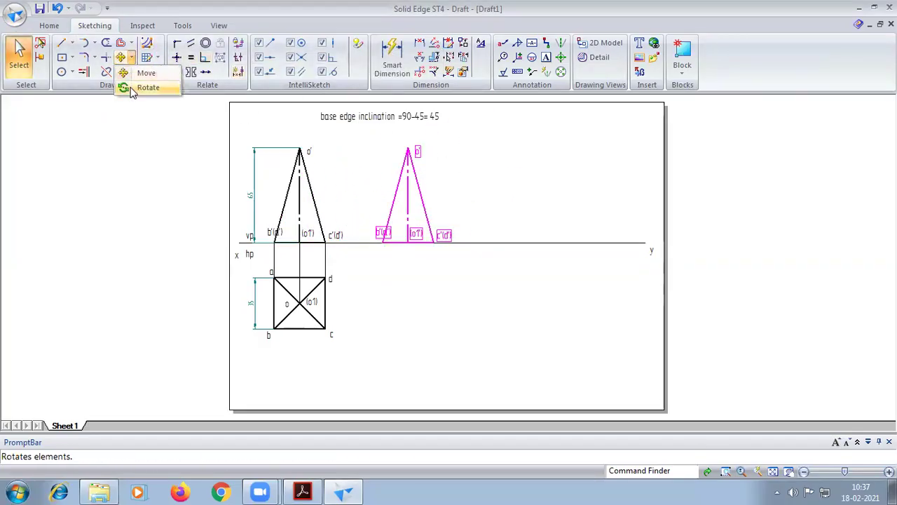
pyautogui.click(128, 86)
pyautogui.click(200, 62)
pyautogui.click(434, 242)
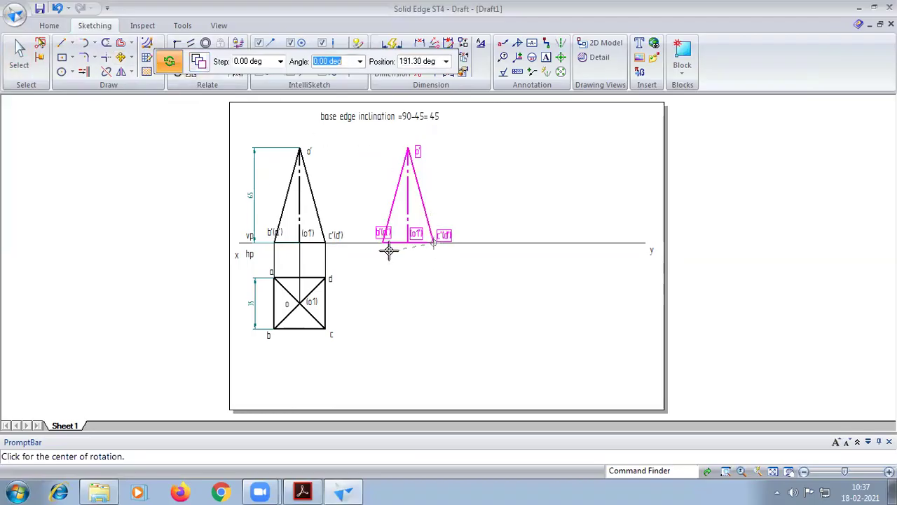
pyautogui.click(382, 242)
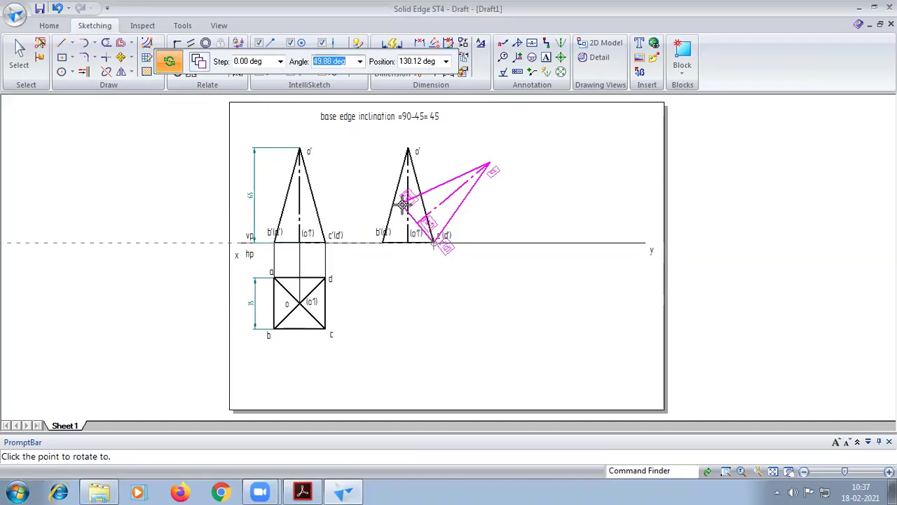
pyautogui.write('45')
pyautogui.press('Return')
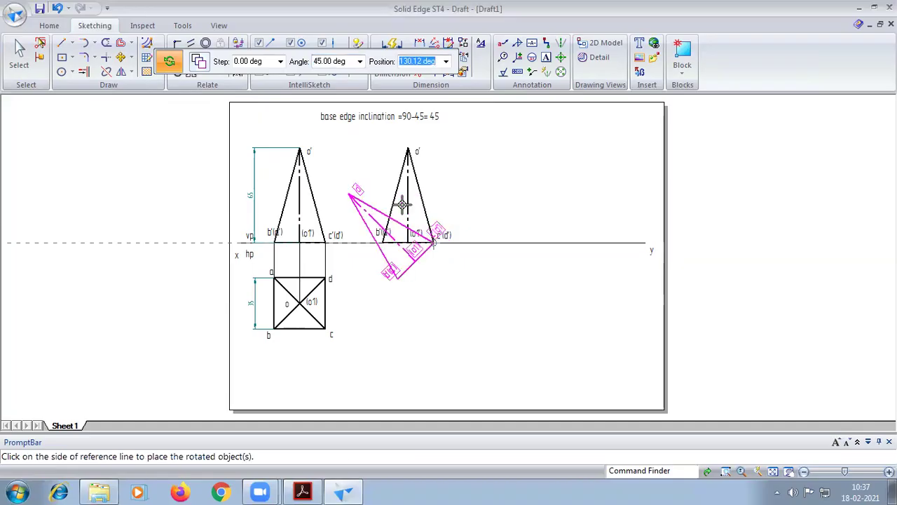
pyautogui.click(513, 196)
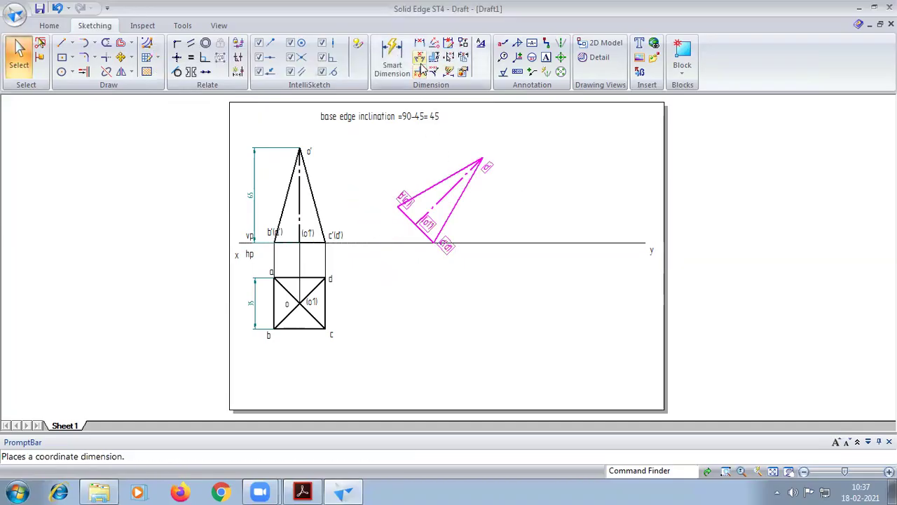
# Extend the tilted view's chain axis through the base down to the xy line.
pyautogui.click(84, 73)
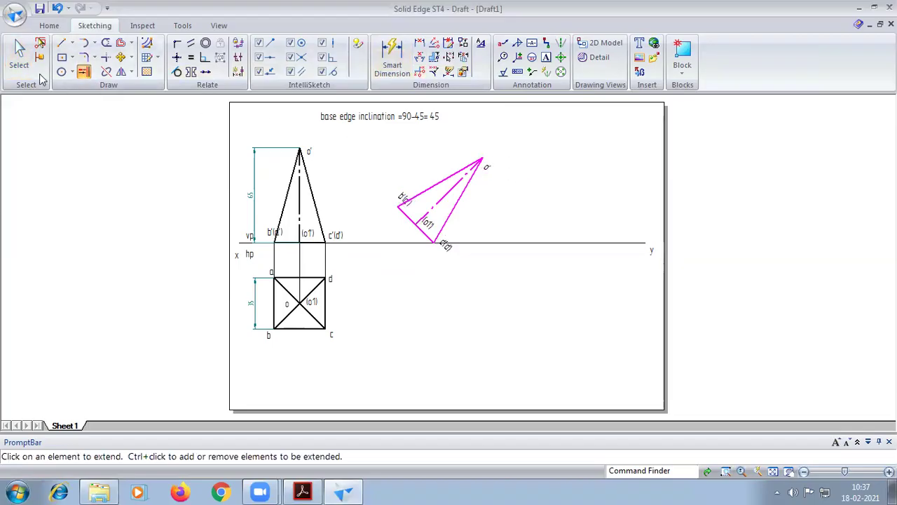
pyautogui.click(19, 55)
pyautogui.click(83, 73)
pyautogui.click(18, 55)
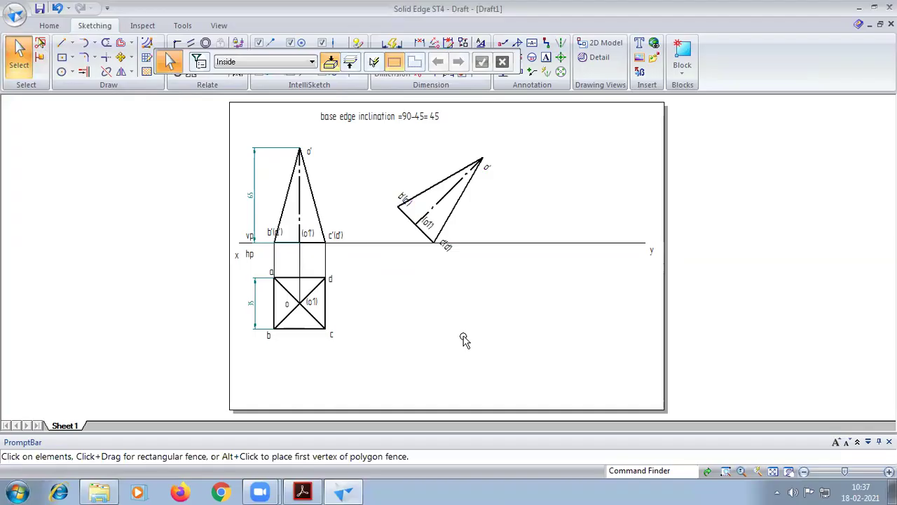
pyautogui.click(84, 72)
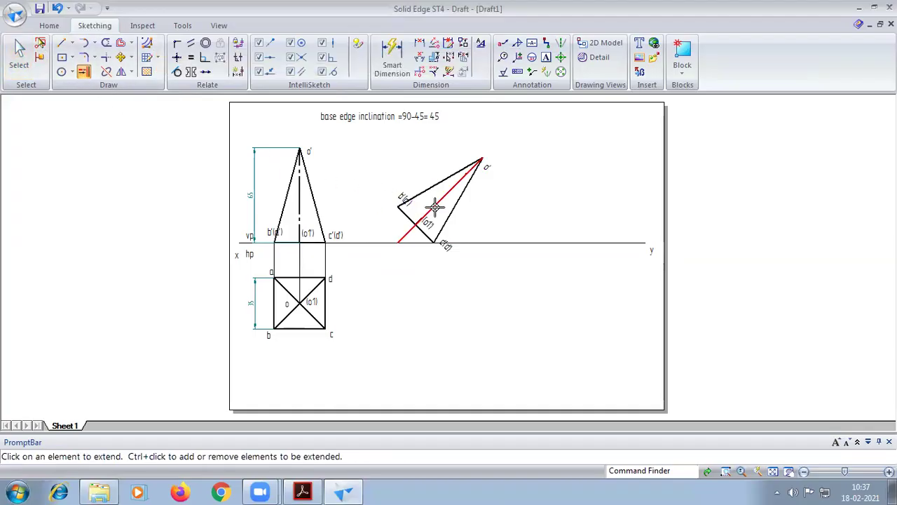
# Dimension the angle between the tilted view's extended axis and the xy line.
pyautogui.click(394, 55)
pyautogui.scroll(3, 421, 224)
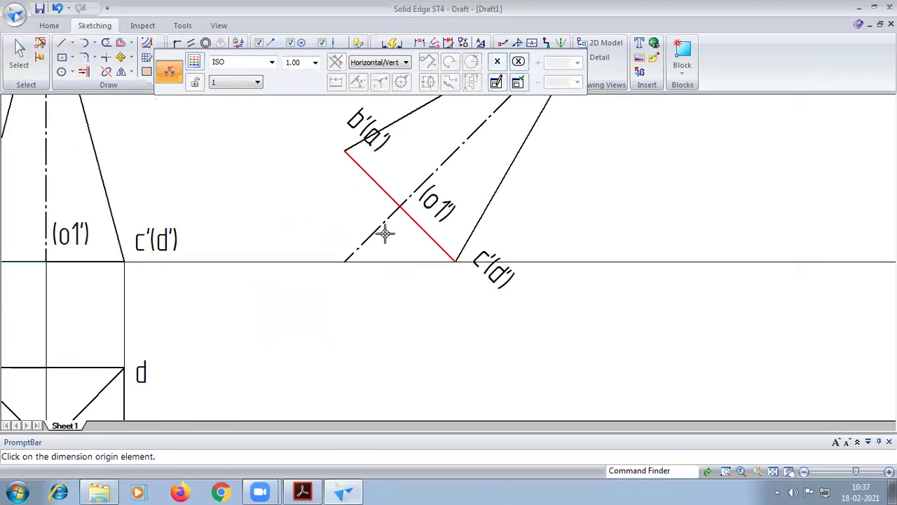
pyautogui.click(384, 259)
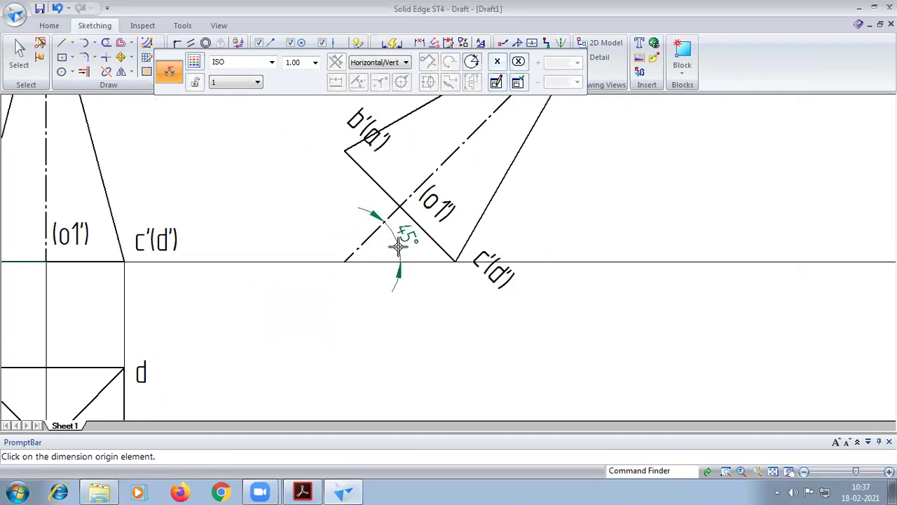
pyautogui.click(773, 471)
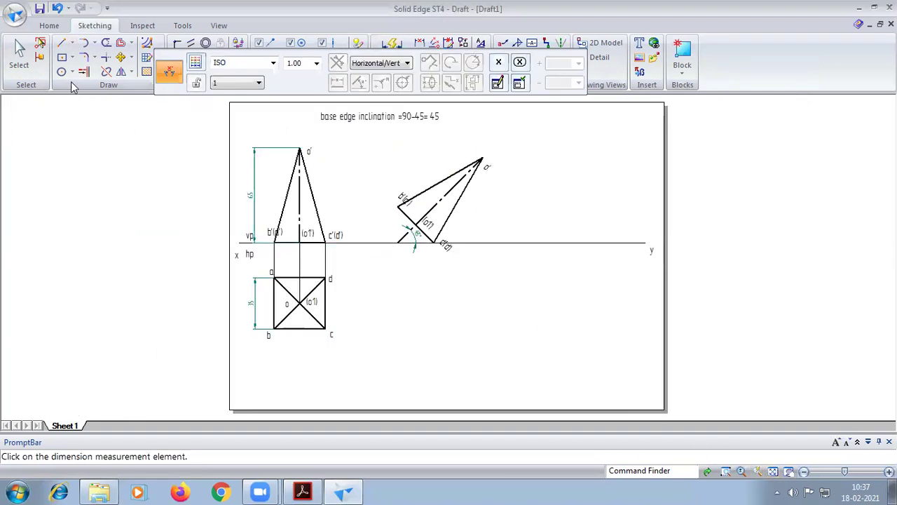
# Draw 0.13 mm vertical projectors from o', b'(a') and c'(d') of the tilted view down below the xy line.
pyautogui.click(61, 43)
pyautogui.click(322, 61)
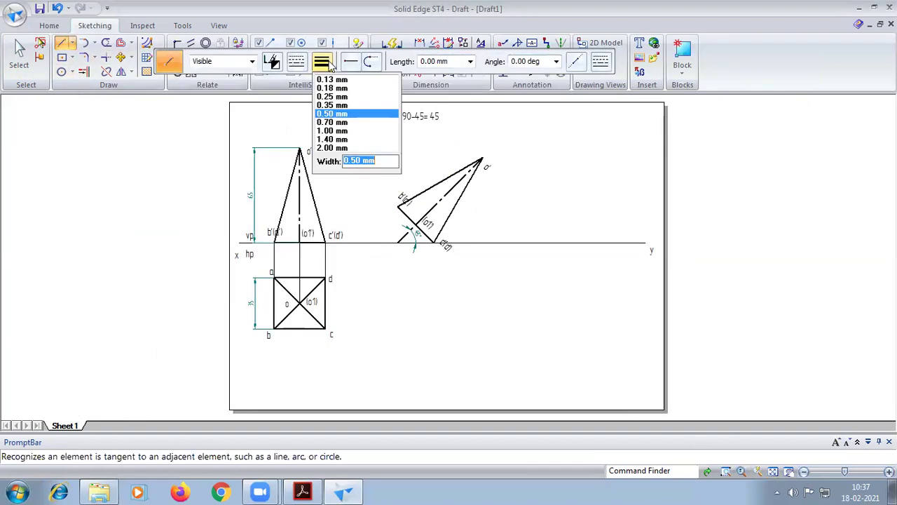
pyautogui.click(330, 79)
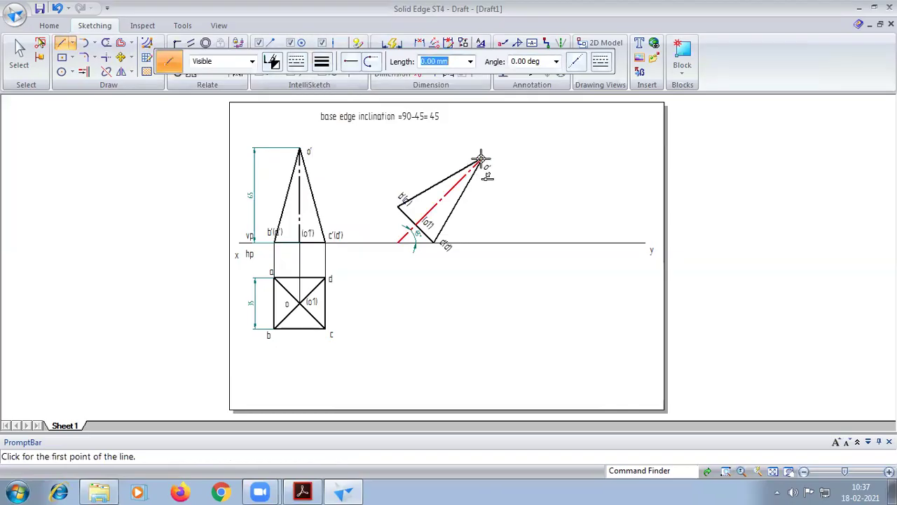
pyautogui.click(483, 157)
pyautogui.click(483, 344)
pyautogui.click(397, 206)
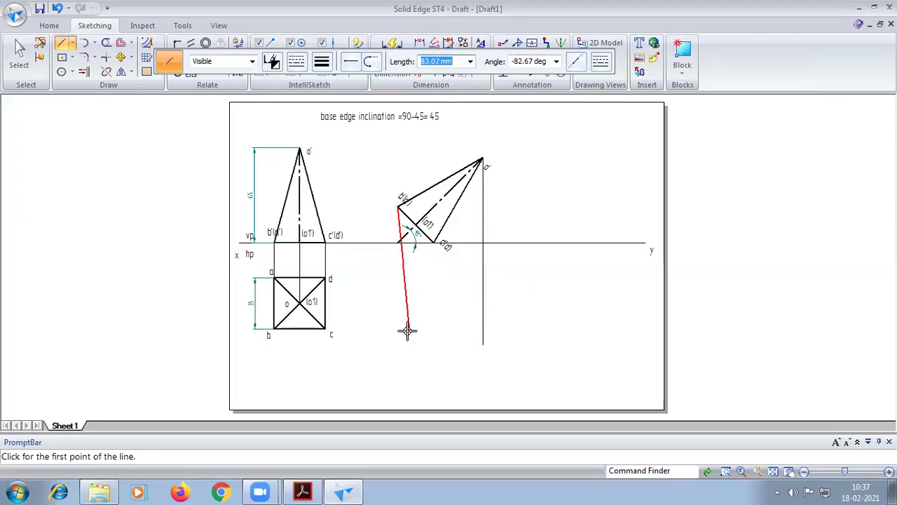
pyautogui.click(397, 344)
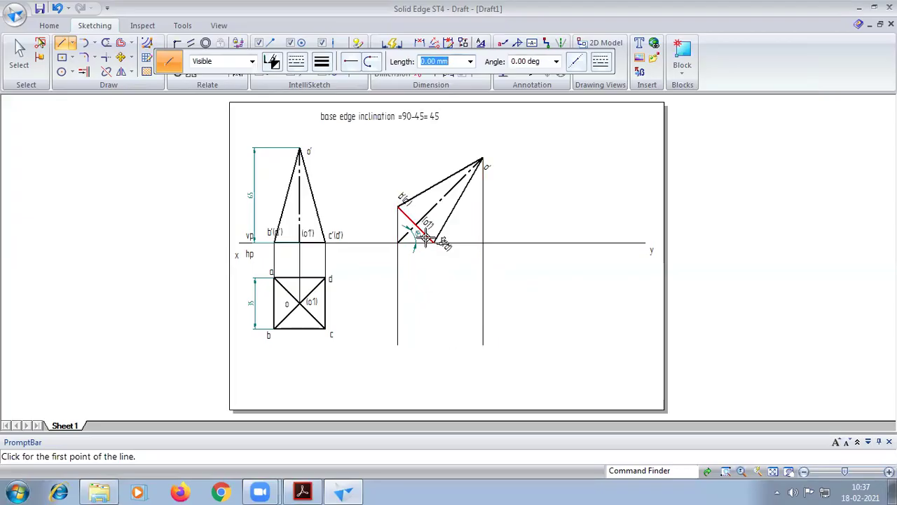
pyautogui.click(434, 242)
pyautogui.click(434, 354)
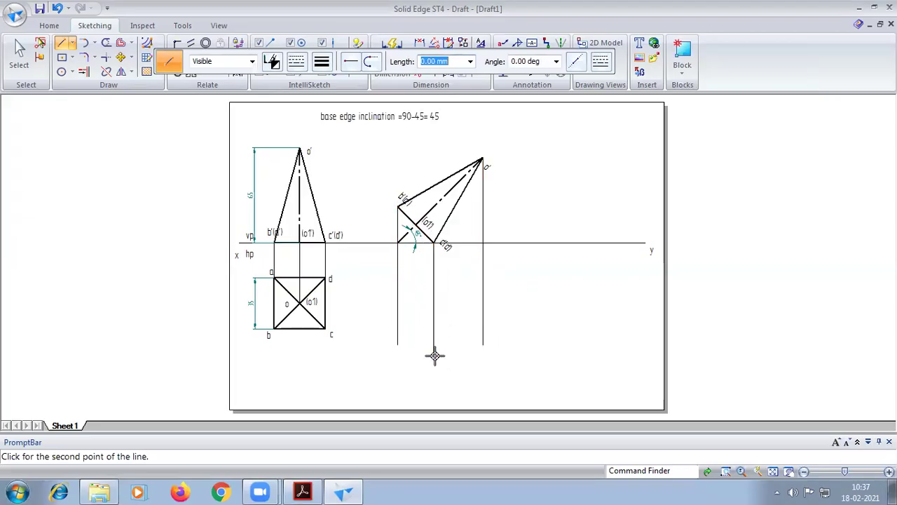
pyautogui.press('Escape')
# Draw a thin vertical projector from the tilted view's base centre (o1') down past the other projectors.
pyautogui.scroll(4, 418, 230)
pyautogui.click(417, 212)
pyautogui.scroll(-4, 426, 369)
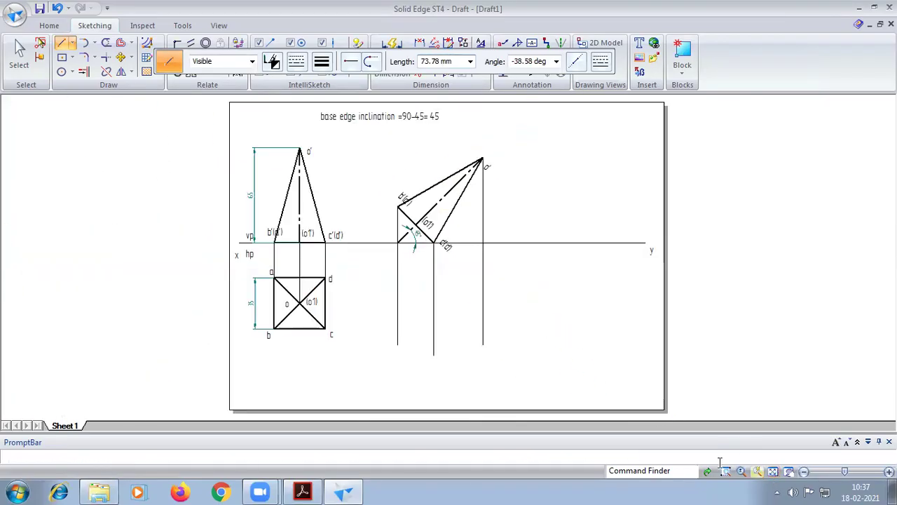
pyautogui.click(416, 365)
# Draw thin horizontal projectors from the first top view's edge ad, centre o and edge bc across the vertical projectors.
pyautogui.click(273, 278)
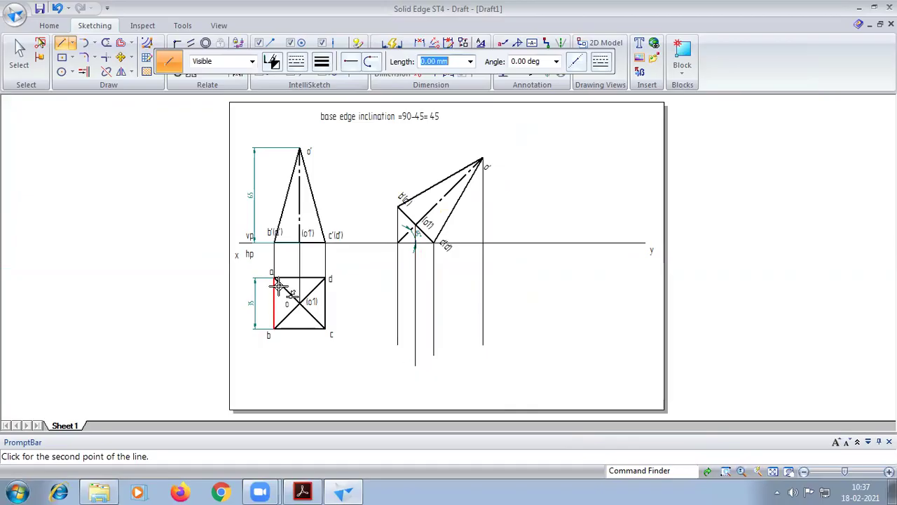
pyautogui.click(325, 279)
pyautogui.click(497, 279)
pyautogui.press('Escape')
pyautogui.click(300, 303)
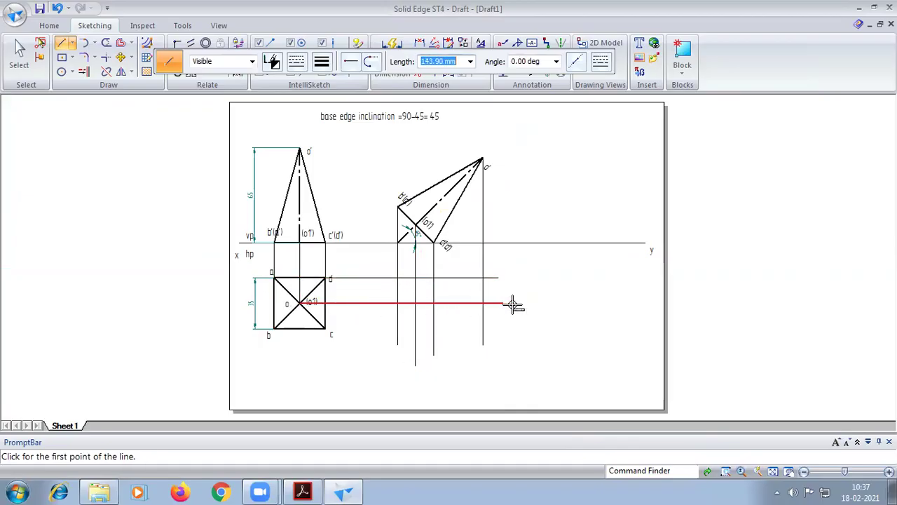
pyautogui.click(515, 303)
pyautogui.press('Escape')
pyautogui.click(274, 328)
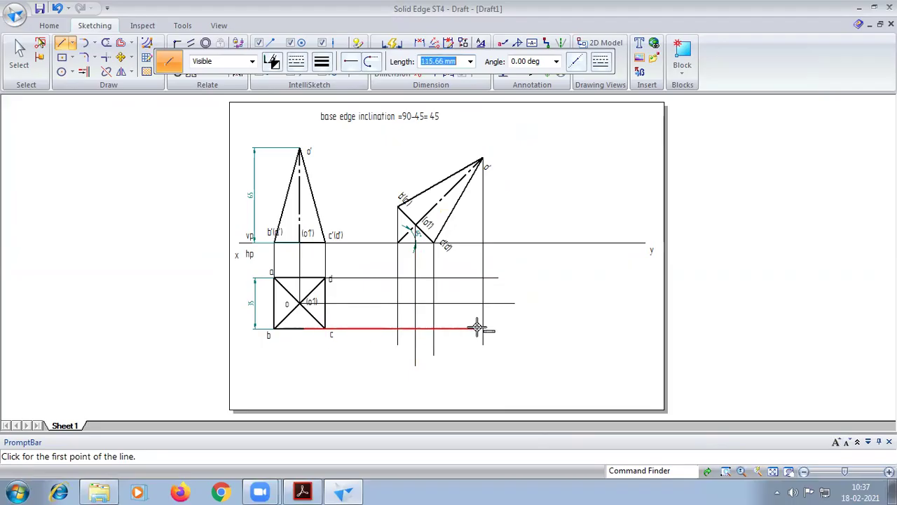
pyautogui.click(509, 328)
pyautogui.press('Escape')
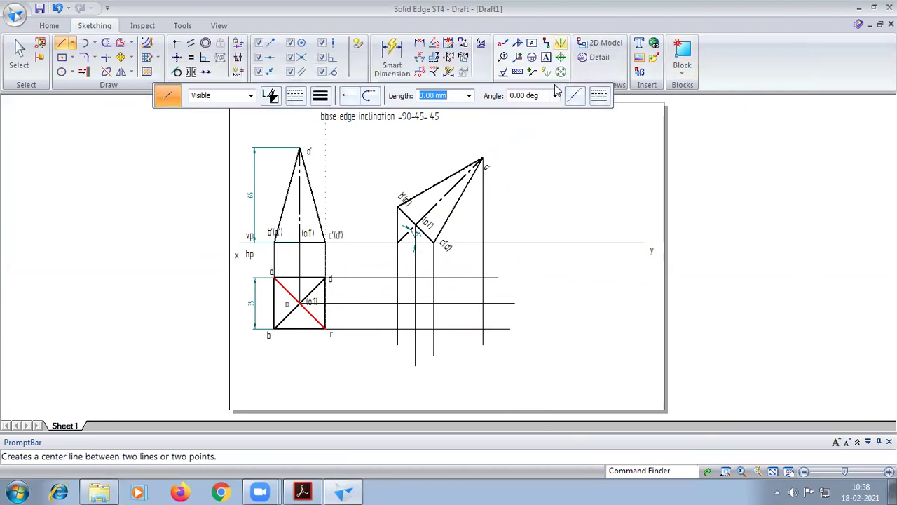
# Label the projector intersections of the second top view a, b, c, d, o1 and o.
pyautogui.click(546, 57)
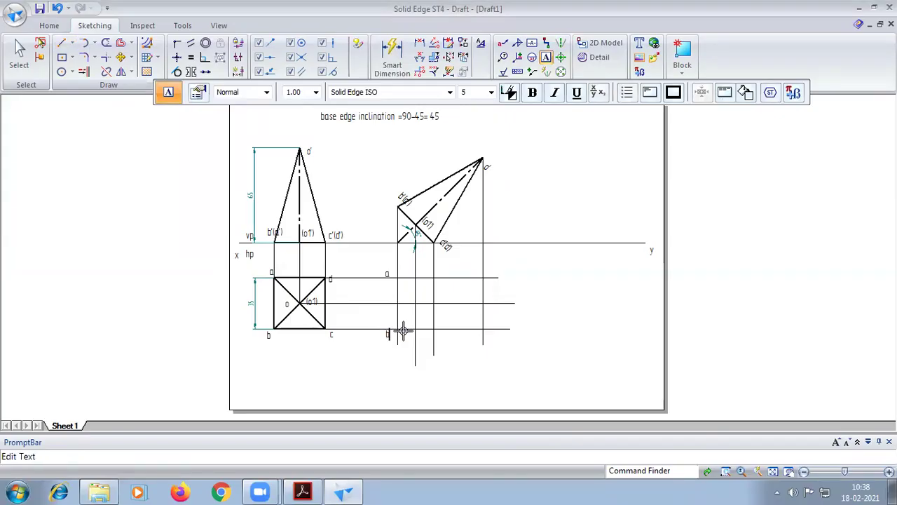
pyautogui.click(436, 326)
pyautogui.write('c')
# Switch to the PDF in Acrobat Reader, check the second top view's edges and return to the Solid Edge draft.
pyautogui.click(343, 490)
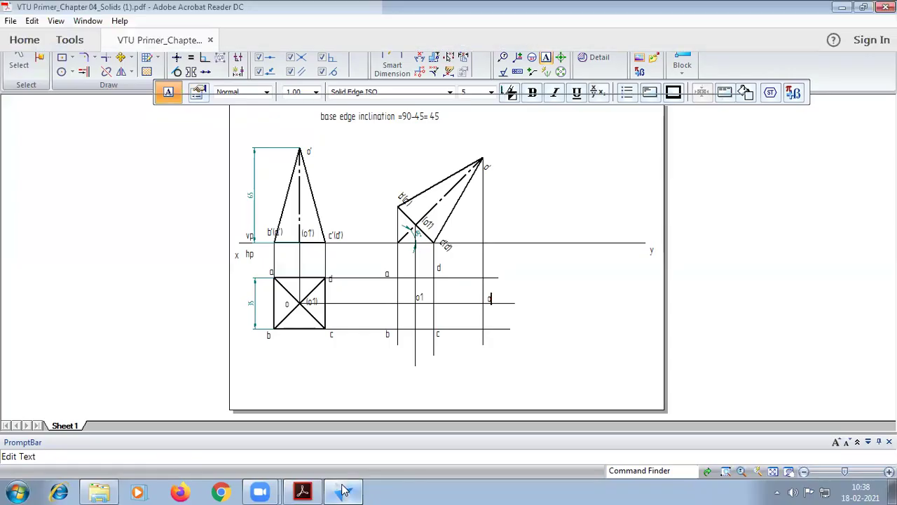
pyautogui.click(303, 491)
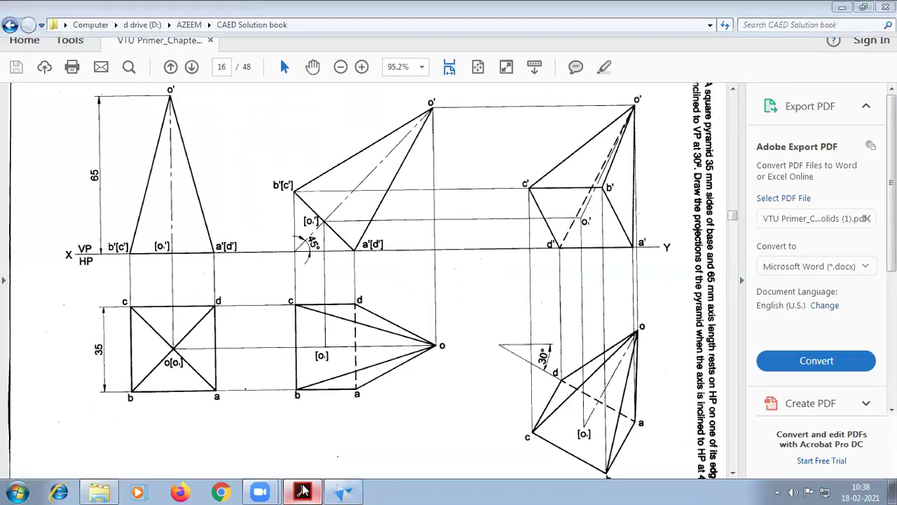
pyautogui.click(303, 491)
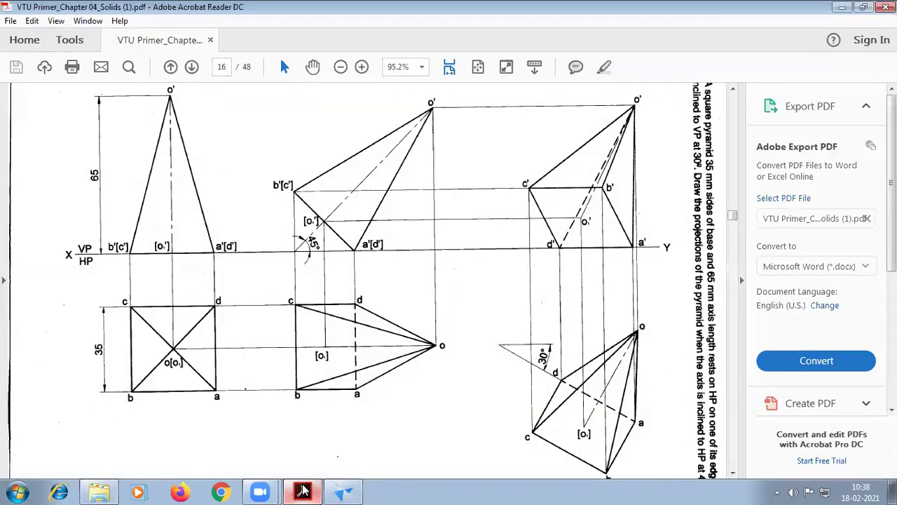
pyautogui.click(343, 491)
# Draw the second top view's outline a-b-c-o-d-a with thick continuous lines through the projector intersections.
pyautogui.click(61, 43)
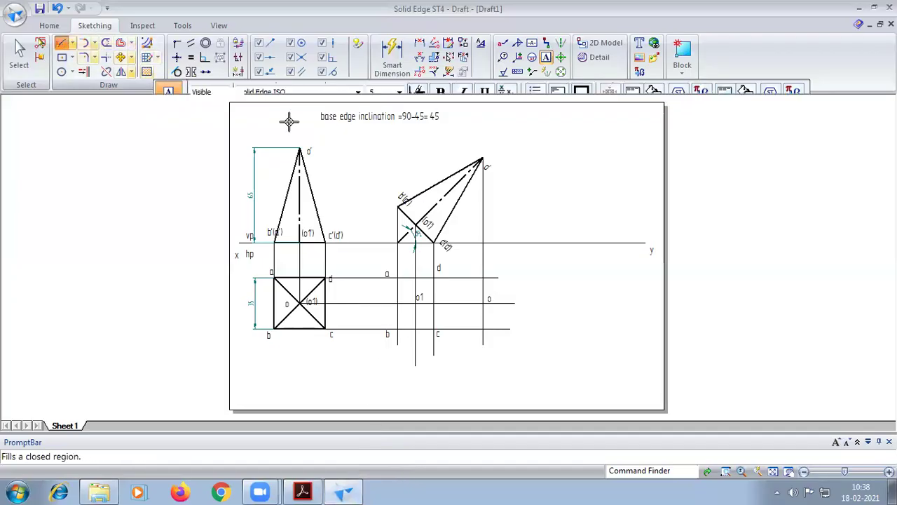
pyautogui.click(320, 93)
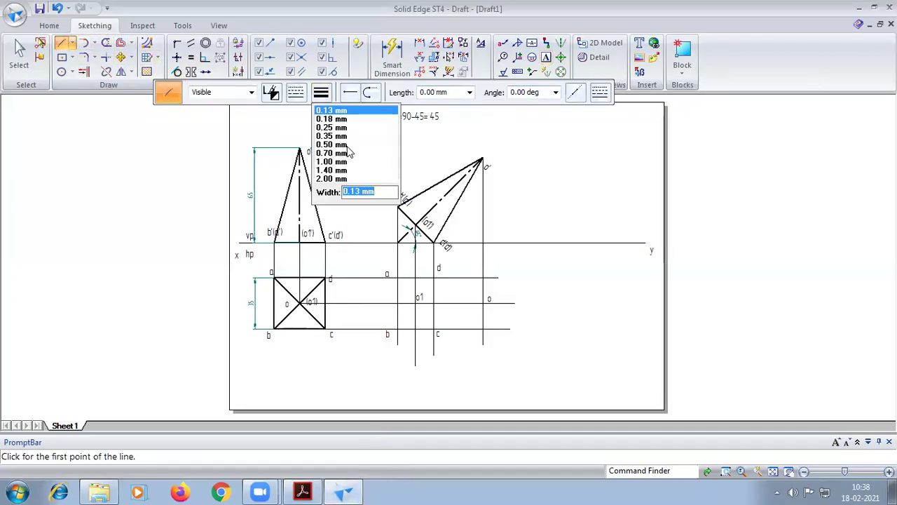
pyautogui.click(348, 152)
pyautogui.scroll(2, 410, 300)
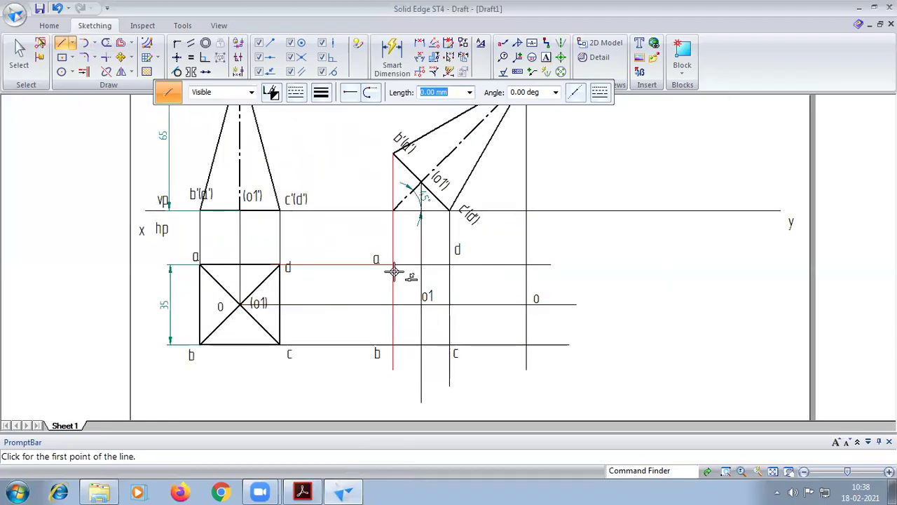
pyautogui.scroll(3, 393, 268)
pyautogui.click(387, 243)
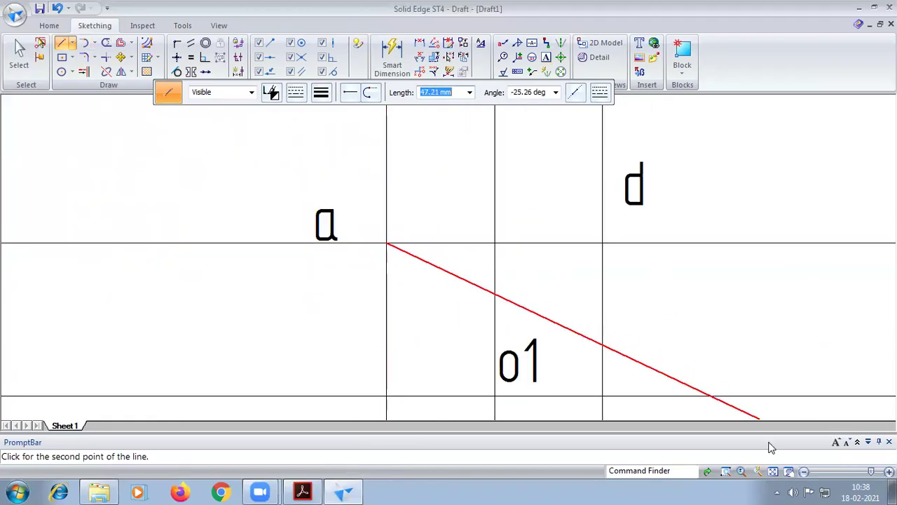
pyautogui.click(772, 475)
pyautogui.scroll(3, 397, 326)
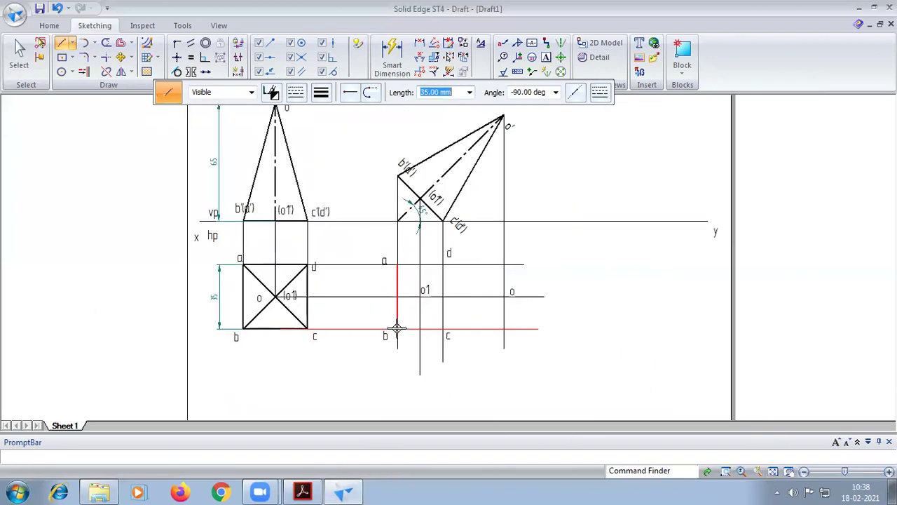
pyautogui.click(397, 328)
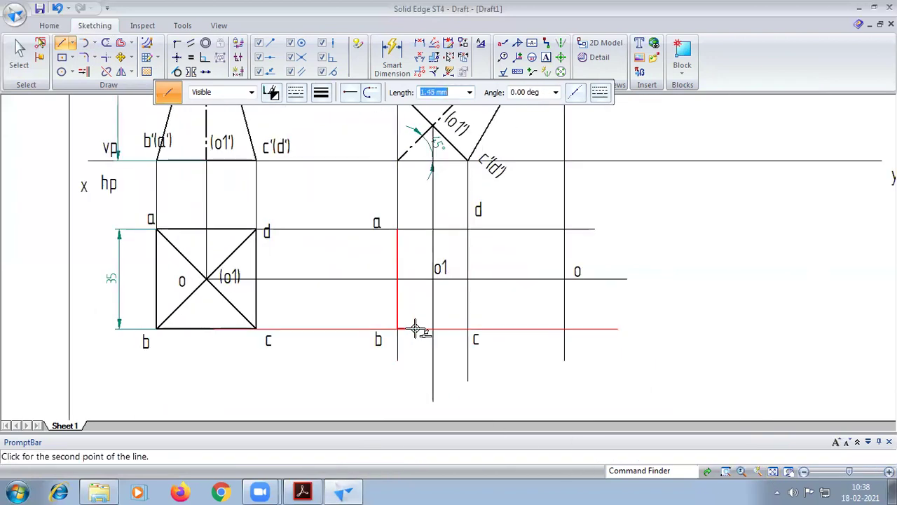
pyautogui.click(469, 327)
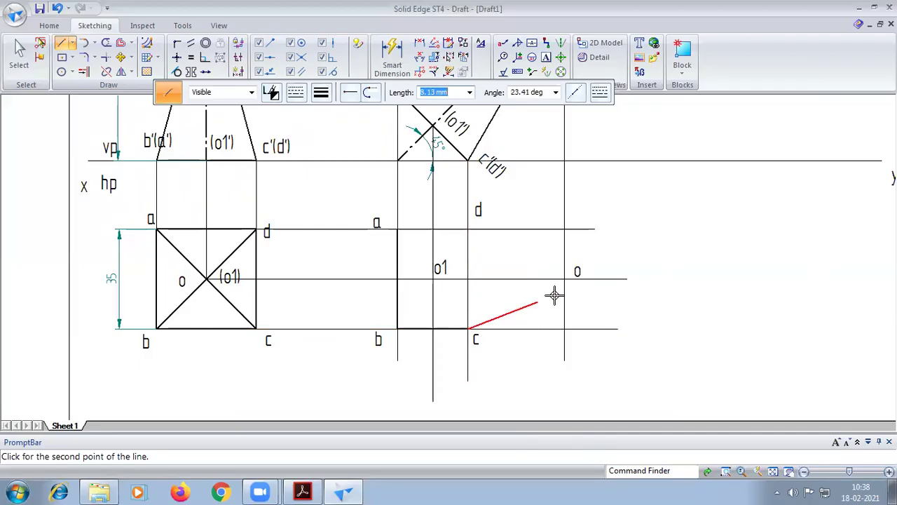
pyautogui.click(563, 279)
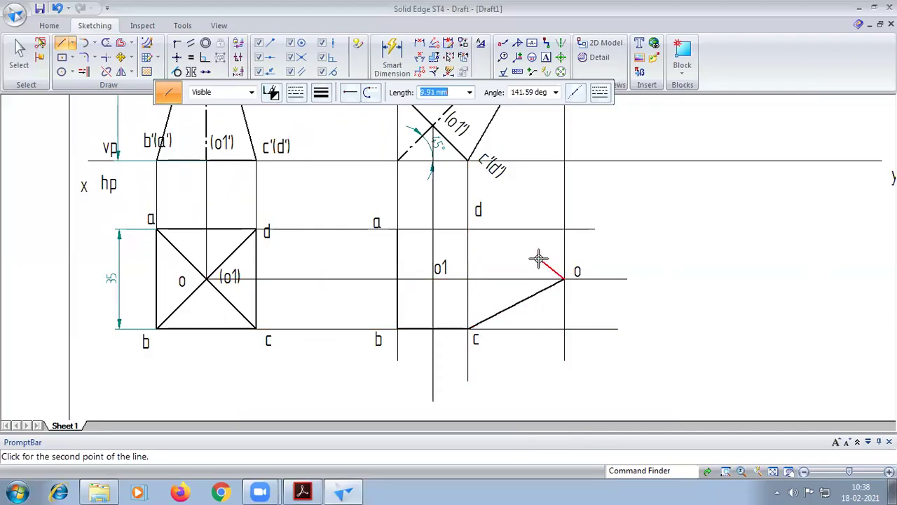
pyautogui.click(468, 229)
pyautogui.rightClick(403, 231)
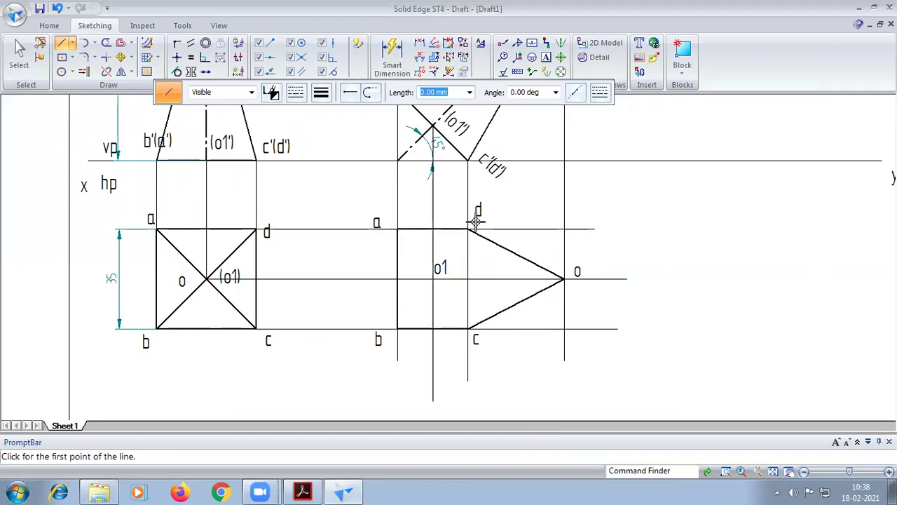
# Draw the slant edges from a to o and from b to o in the second top view.
pyautogui.scroll(-3, 484, 314)
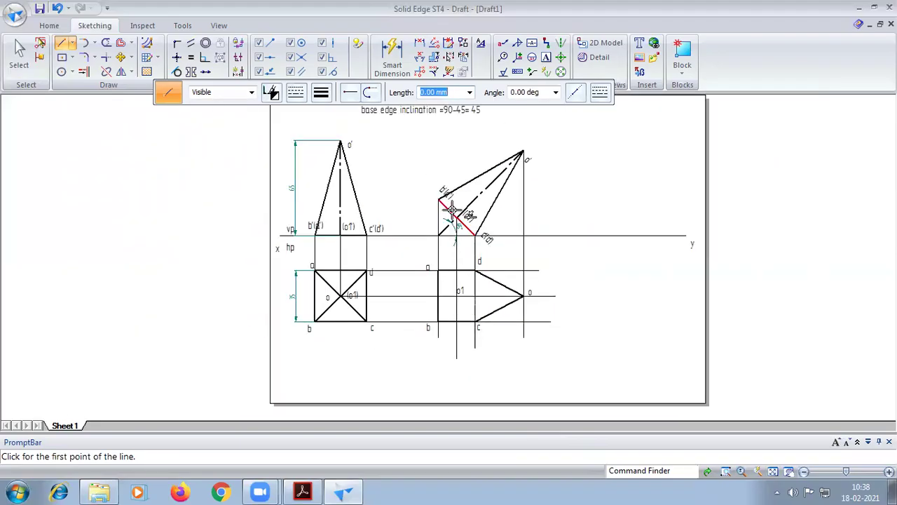
pyautogui.scroll(2, 438, 297)
pyautogui.click(436, 255)
pyautogui.click(571, 295)
pyautogui.rightClick(469, 314)
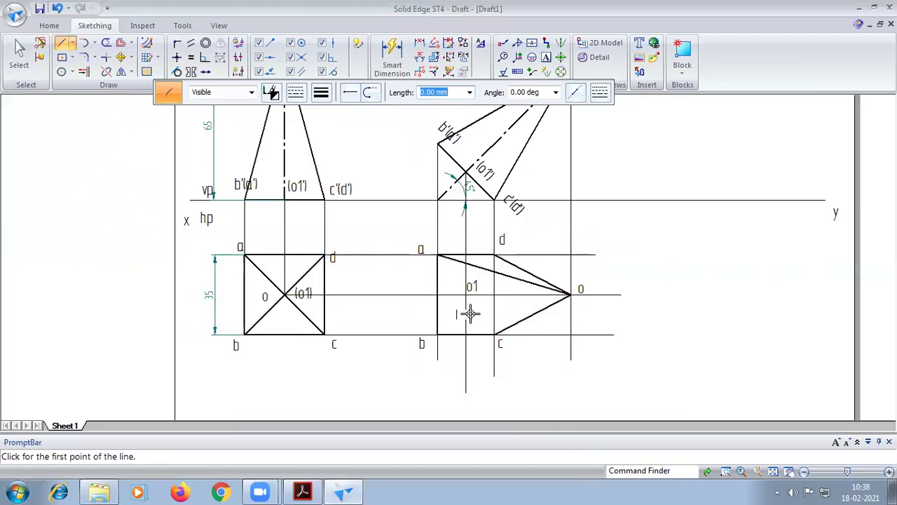
pyautogui.click(436, 335)
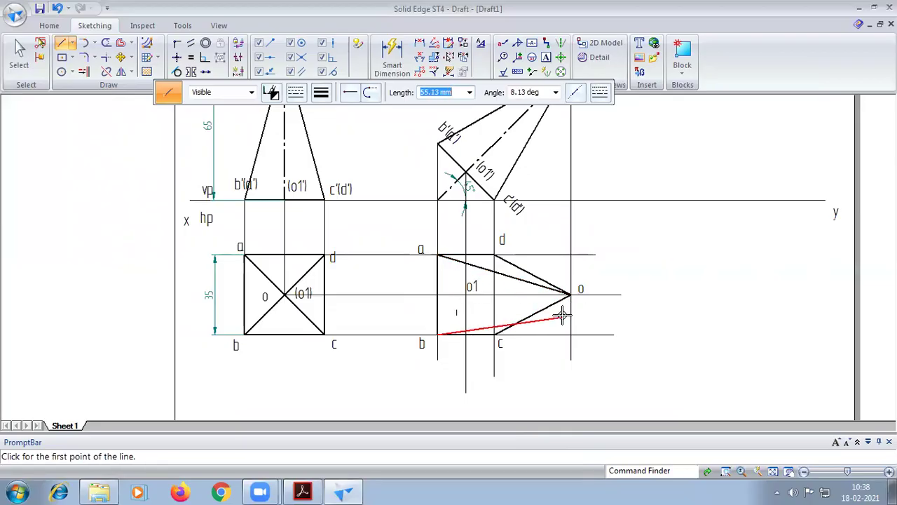
pyautogui.click(572, 295)
# Draw the hidden base edge from d to c in the second top view with the Dash line type.
pyautogui.click(305, 140)
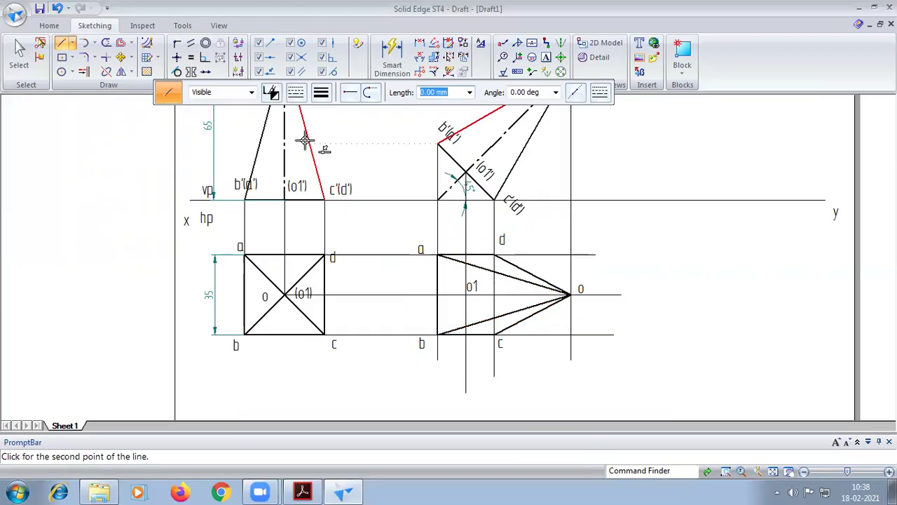
pyautogui.click(295, 92)
pyautogui.click(328, 119)
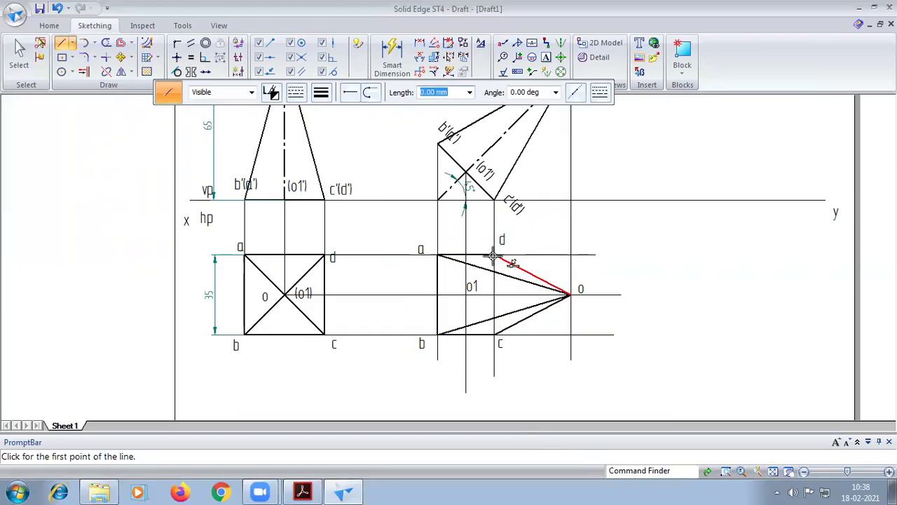
pyautogui.click(494, 255)
pyautogui.click(495, 336)
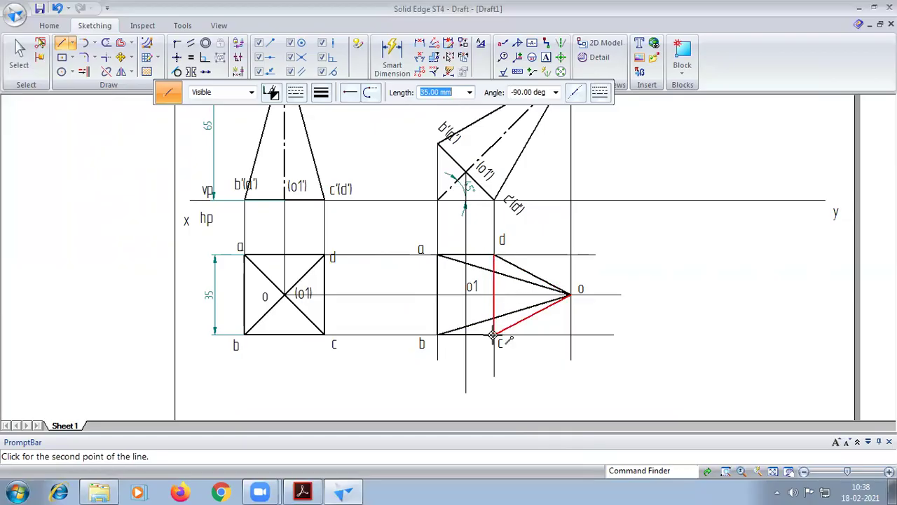
# Draw the axis from o1 to o in the second top view with a dash-dot chain line type.
pyautogui.click(296, 95)
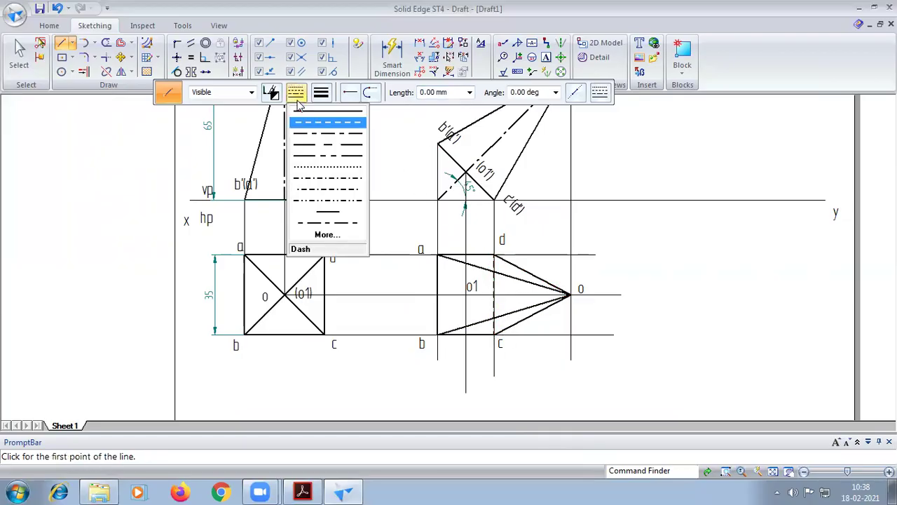
pyautogui.click(305, 137)
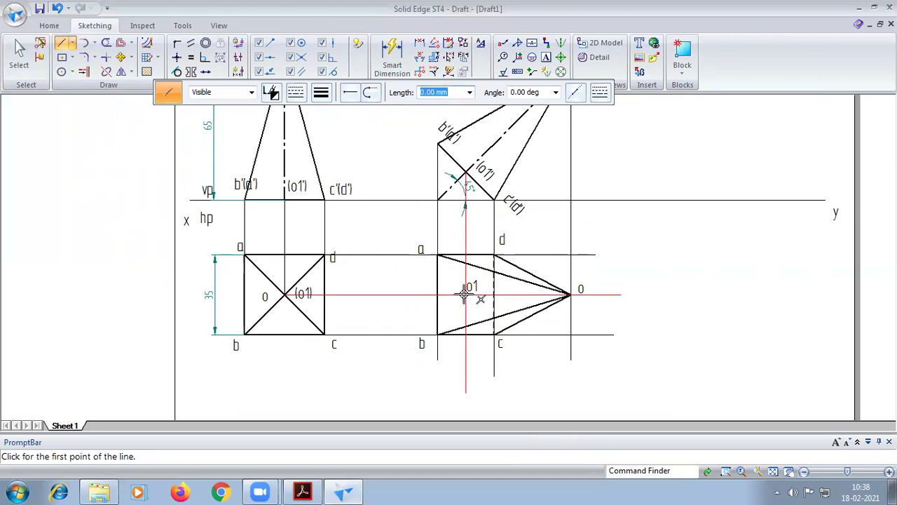
pyautogui.click(465, 295)
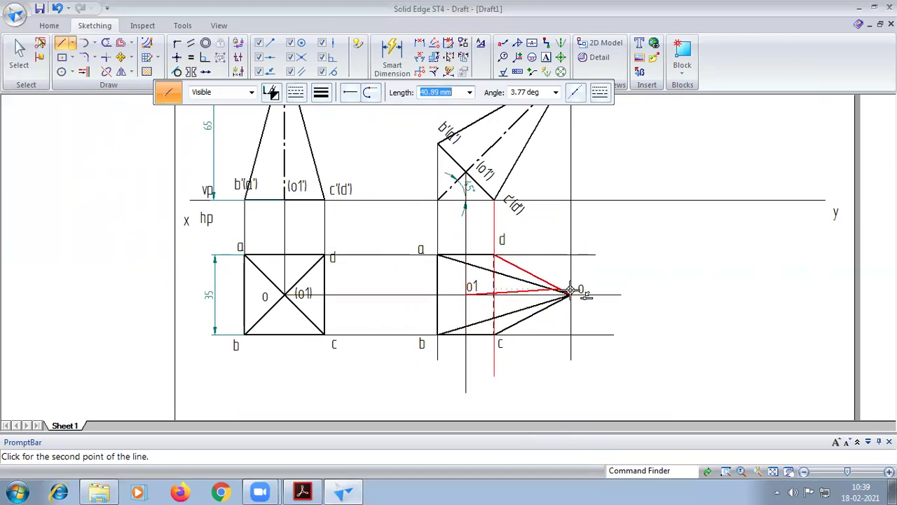
pyautogui.click(570, 295)
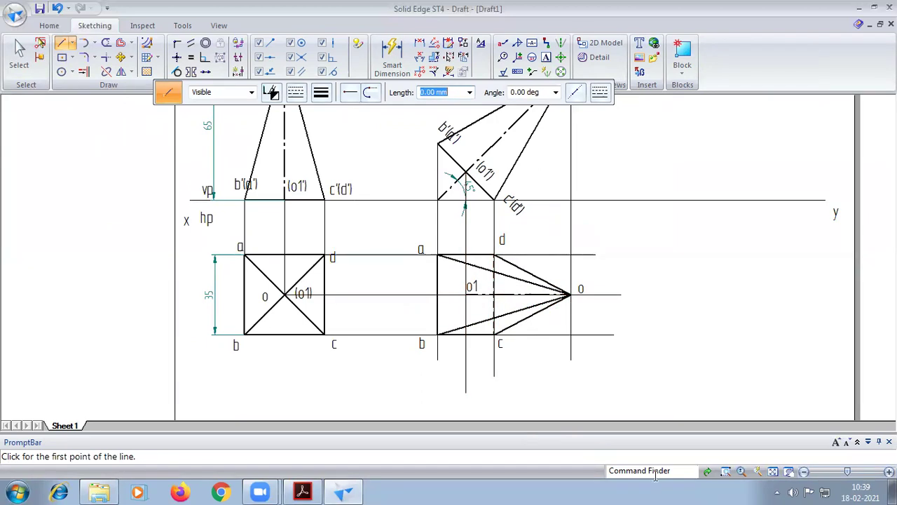
# Switch to the PDF in Acrobat Reader, check the third top view's 30° construction and return to the Solid Edge draft.
pyautogui.click(789, 471)
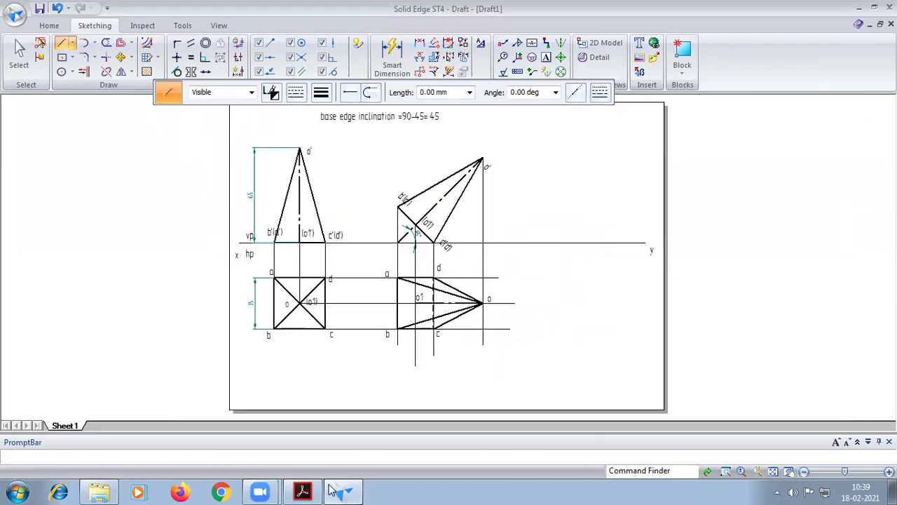
pyautogui.click(302, 491)
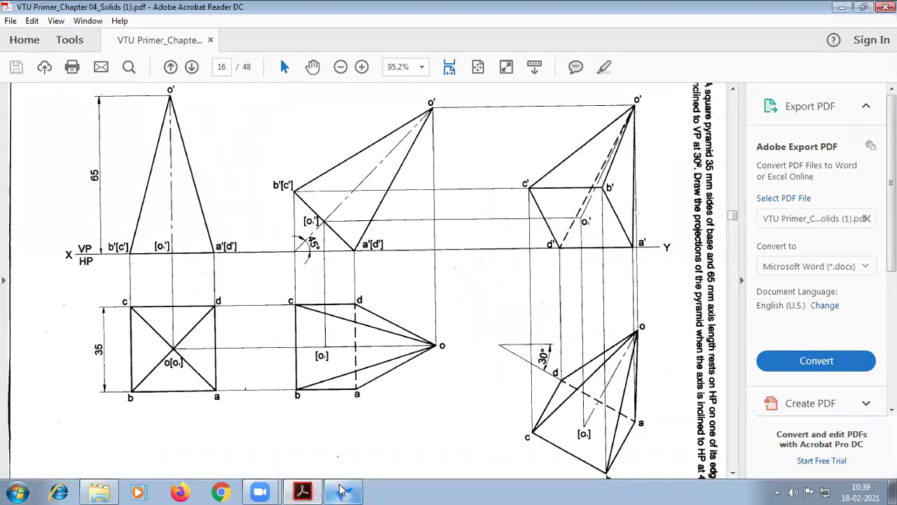
pyautogui.click(342, 491)
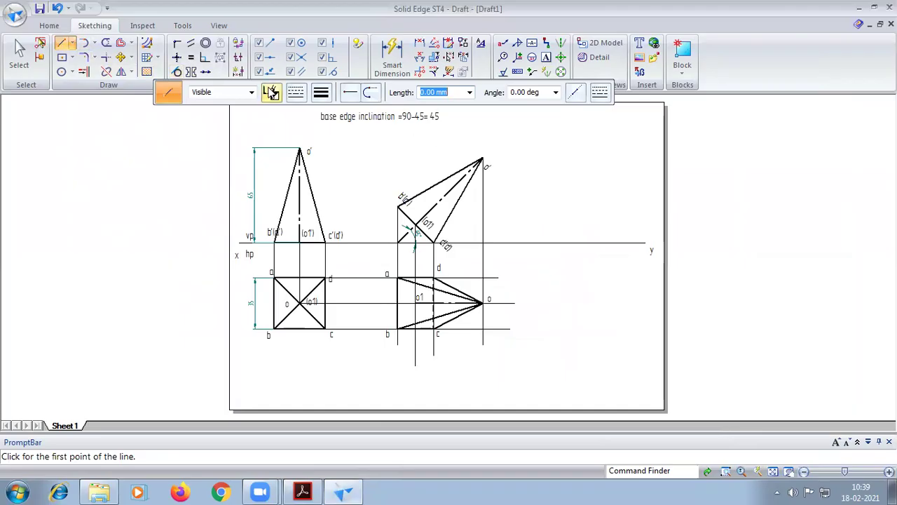
# Draw a short thin horizontal reference line, 0.13 mm wide and continuous, below the xy line beside the second top view.
pyautogui.click(295, 92)
pyautogui.click(321, 93)
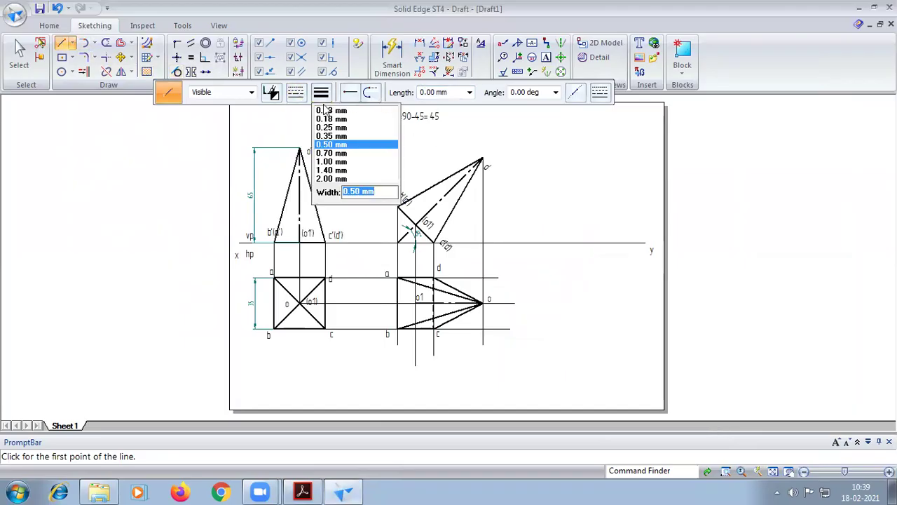
pyautogui.click(328, 110)
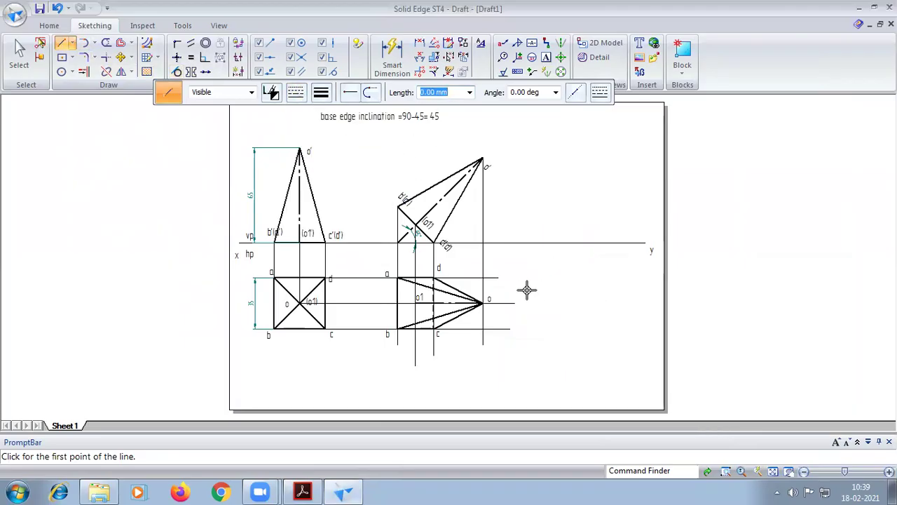
pyautogui.click(527, 289)
pyautogui.rightClick(567, 289)
pyautogui.click(527, 287)
pyautogui.click(568, 288)
# Draw a thin line sloping 30° downward from the reference line's start point and dimension the angle between the two lines.
pyautogui.click(526, 287)
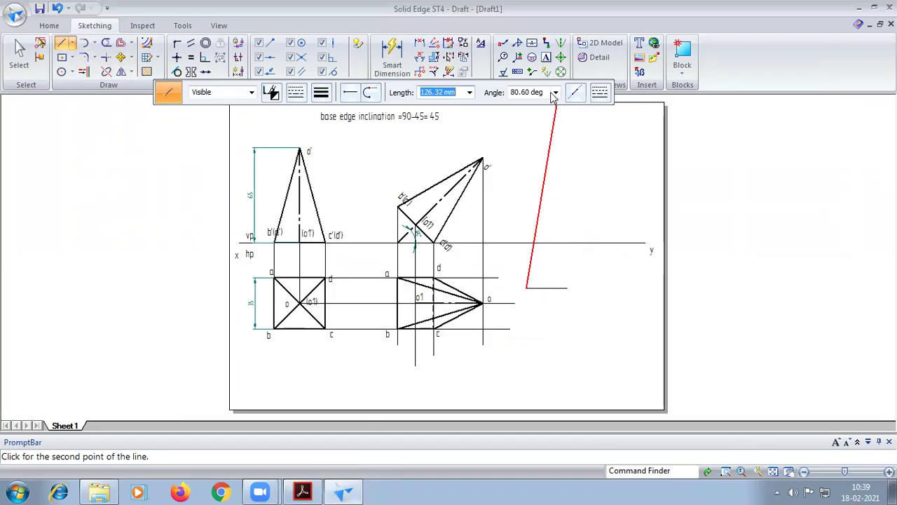
pyautogui.press('Return')
pyautogui.click(627, 369)
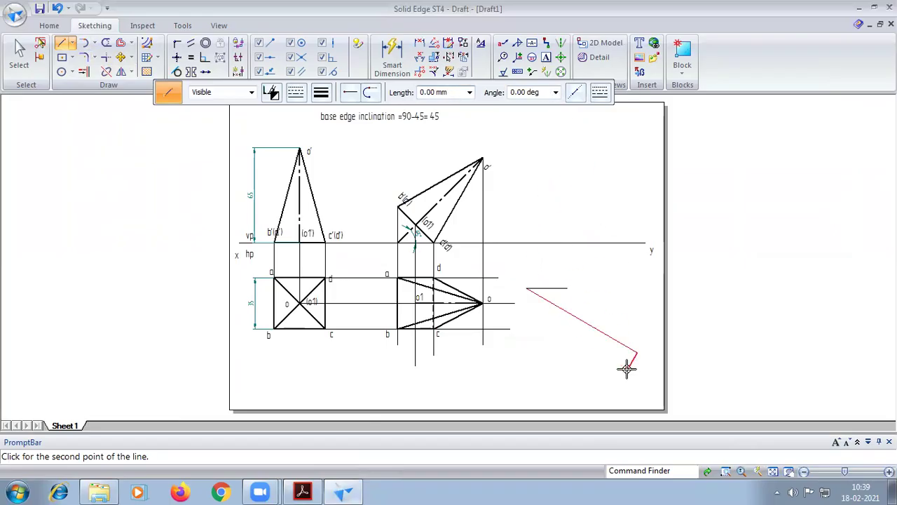
pyautogui.click(554, 298)
pyautogui.press('Escape')
# Copy the second top view with its labels, placing corner d on the 30° sloping line.
pyautogui.moveTo(365, 263); pyautogui.dragTo(494, 391)
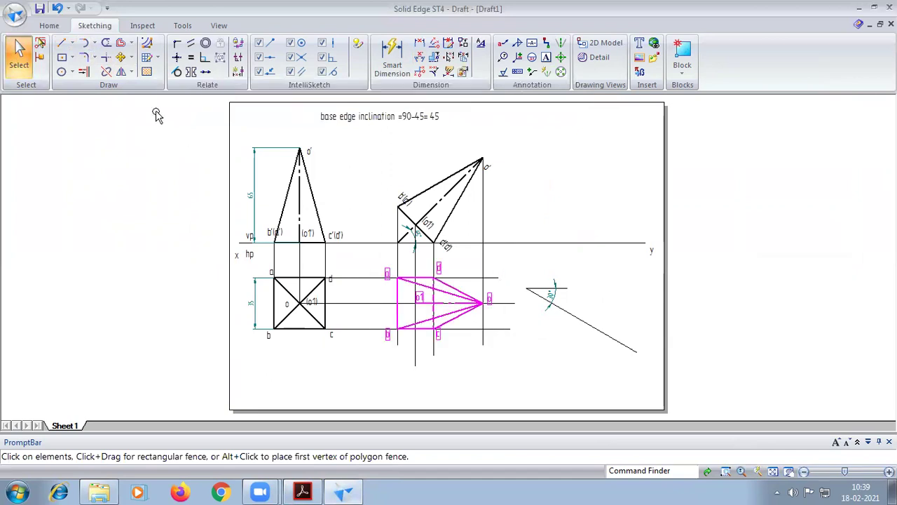
pyautogui.click(121, 56)
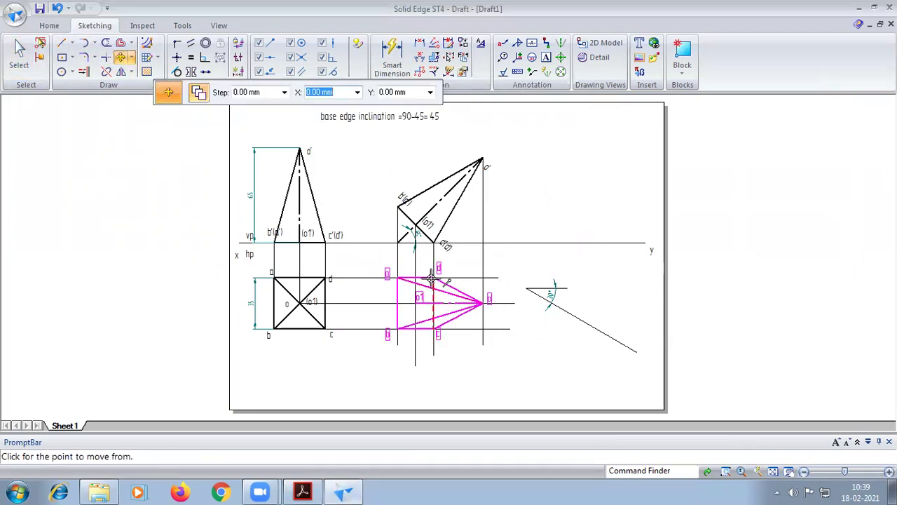
pyautogui.click(432, 278)
pyautogui.click(575, 304)
# Rotate the copied top view 60° about corner d so that base edge d-c lies along the 30° line.
pyautogui.click(131, 57)
pyautogui.click(143, 87)
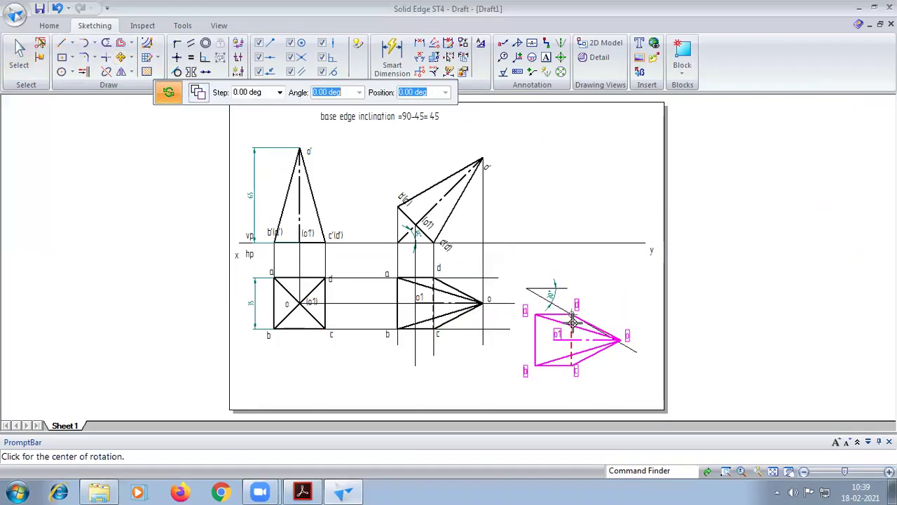
pyautogui.click(571, 365)
pyautogui.click(593, 357)
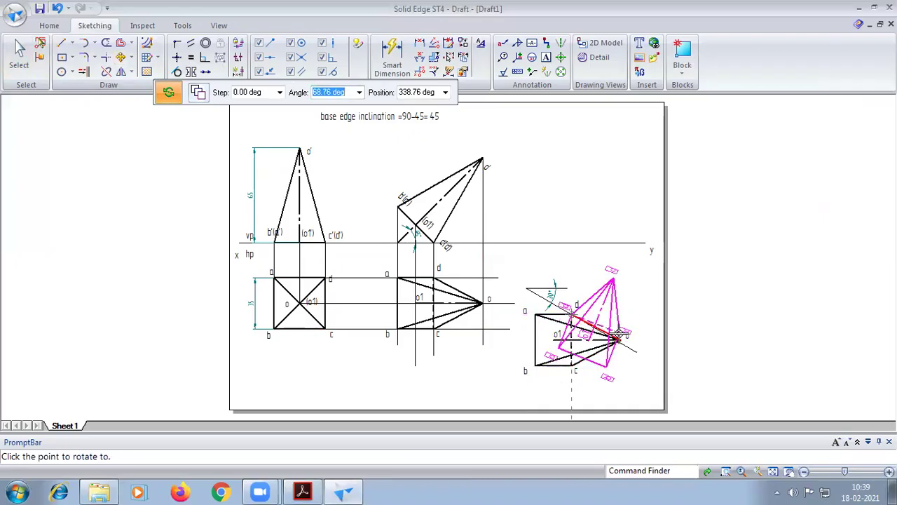
pyautogui.scroll(5, 619, 335)
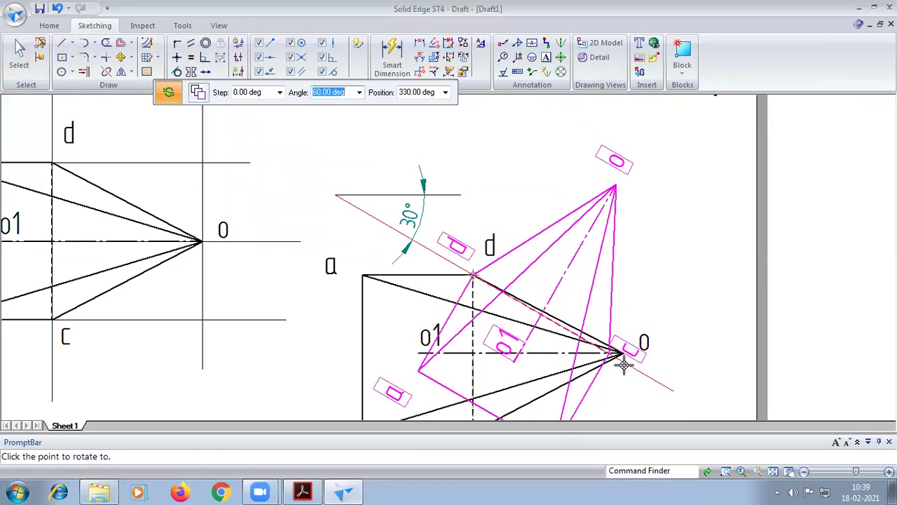
pyautogui.click(624, 364)
pyautogui.click(773, 471)
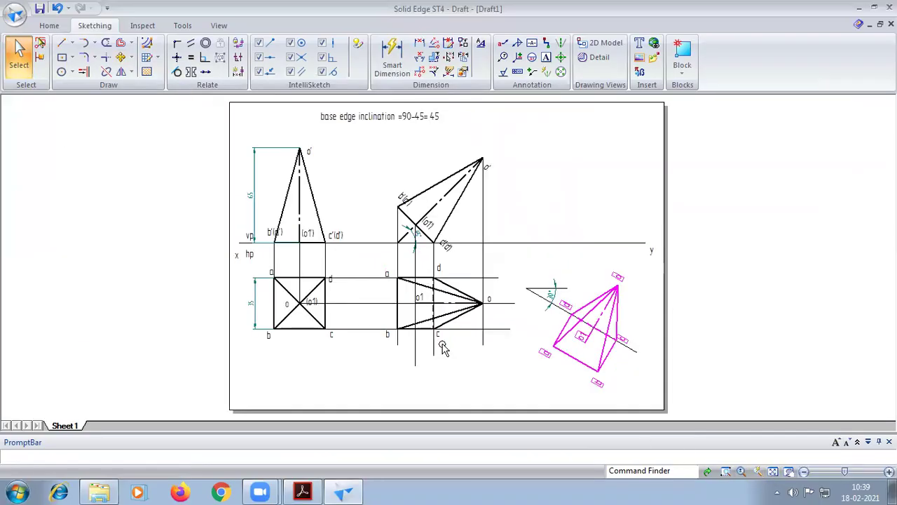
# Draw thin 0.13 mm vertical projectors from the rotated view's apex o to the height of o' and from d to the xy line.
pyautogui.click(62, 43)
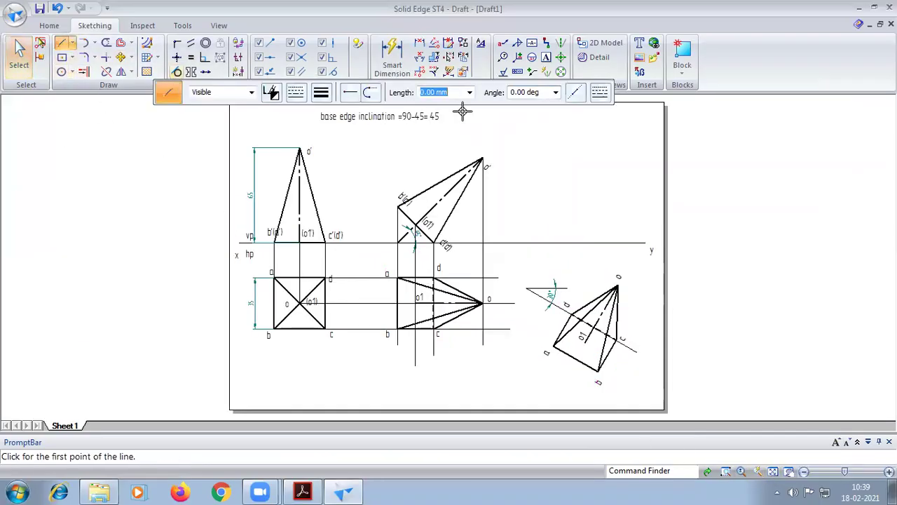
pyautogui.click(322, 91)
pyautogui.click(332, 111)
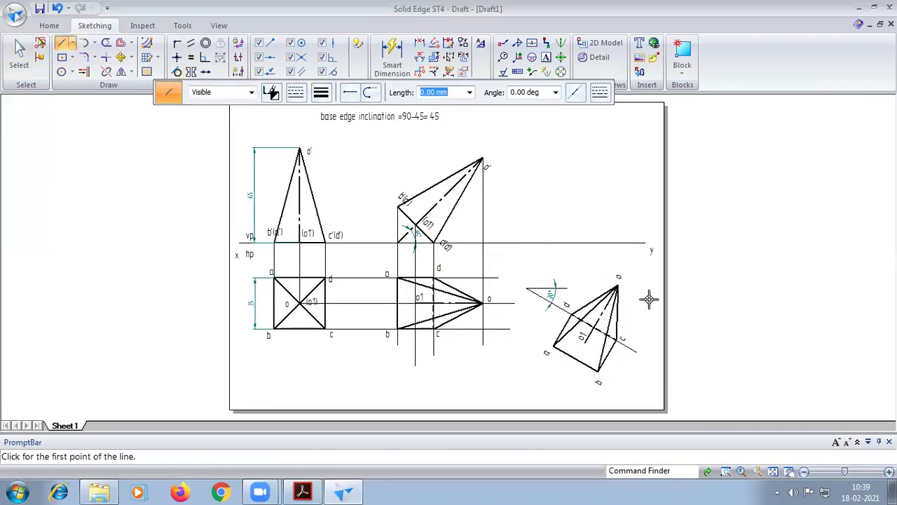
pyautogui.click(618, 281)
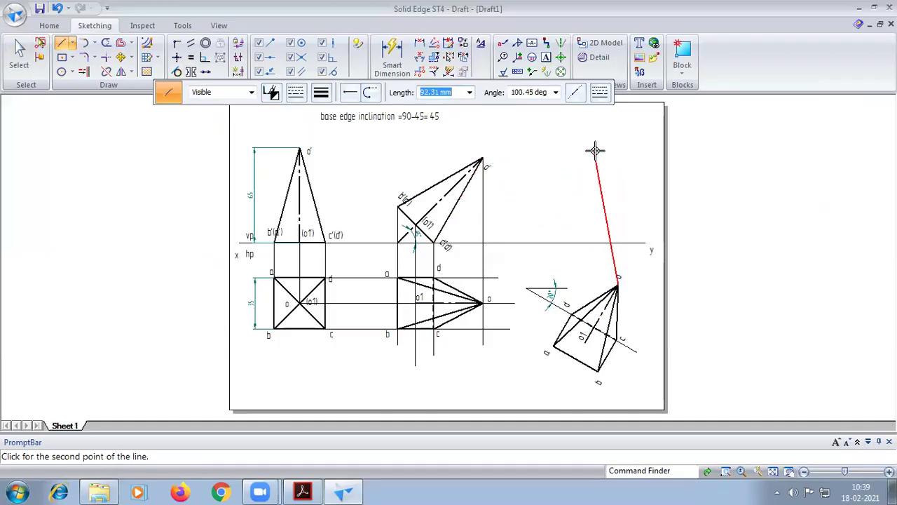
pyautogui.click(617, 157)
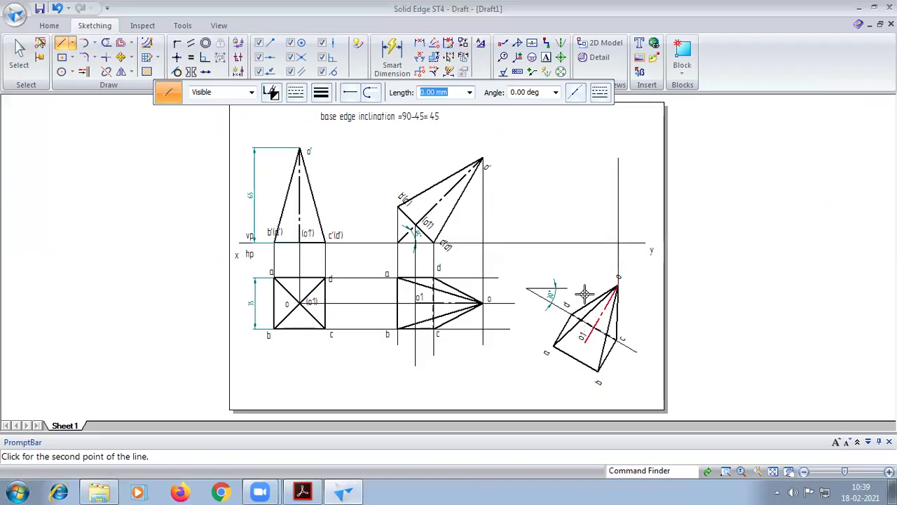
pyautogui.click(567, 306)
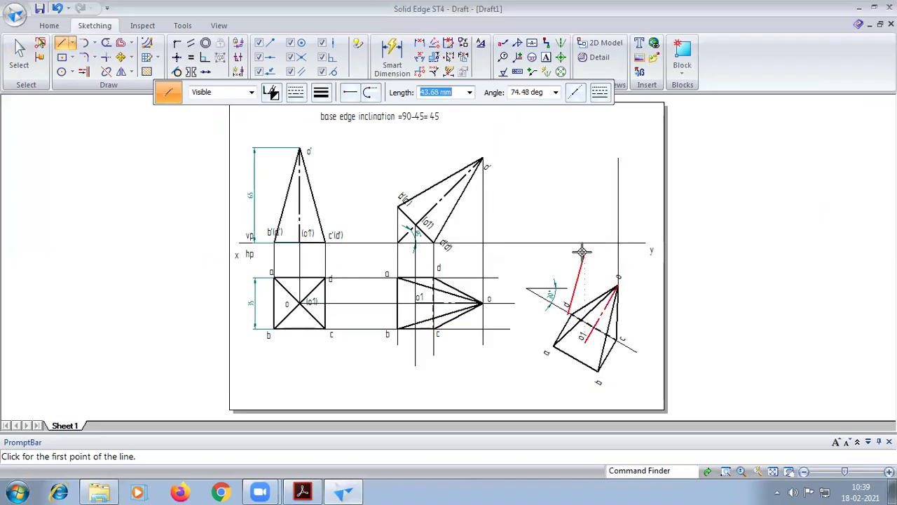
pyautogui.click(568, 243)
# Draw a vertical projector from corner c of the rotated top view up to the xy line.
pyautogui.click(617, 339)
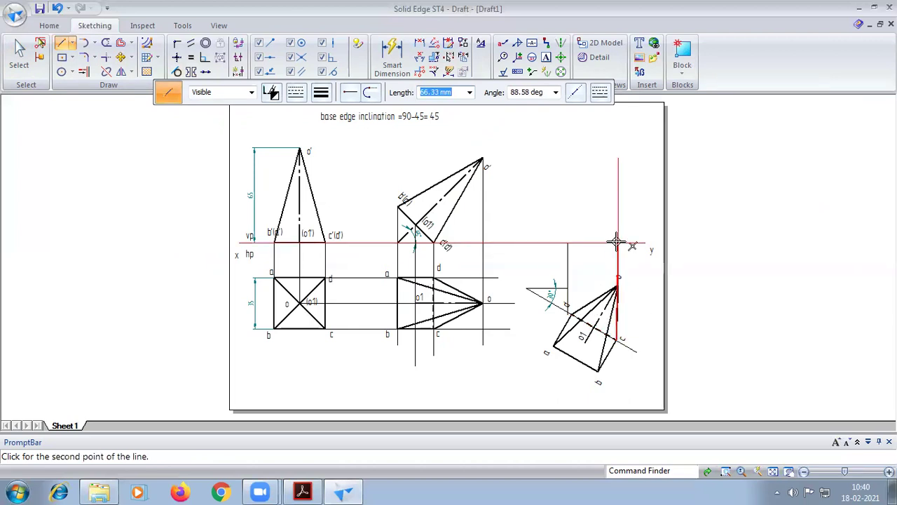
pyautogui.scroll(5, 617, 242)
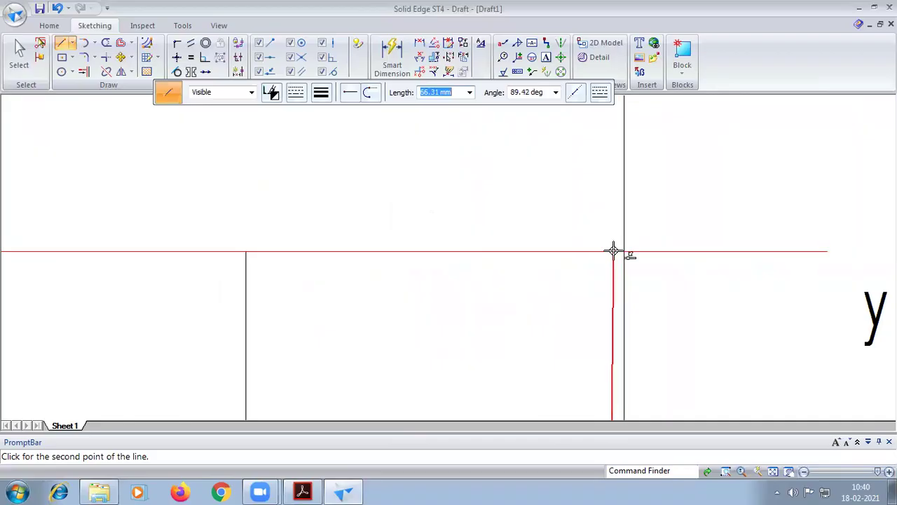
pyautogui.click(607, 251)
pyautogui.click(773, 471)
# Draw vertical projectors from o1, a and b of the rotated top view to the heights of their points in the second front view.
pyautogui.click(585, 340)
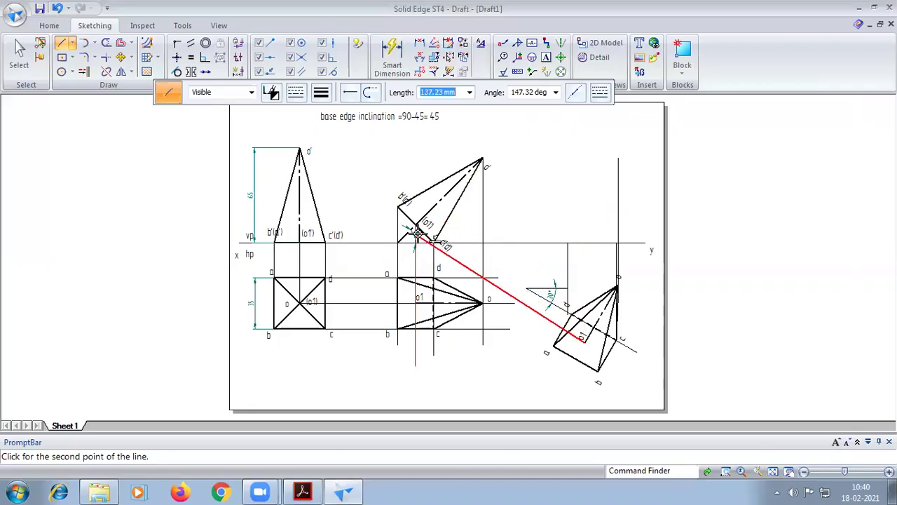
pyautogui.click(584, 226)
pyautogui.click(552, 345)
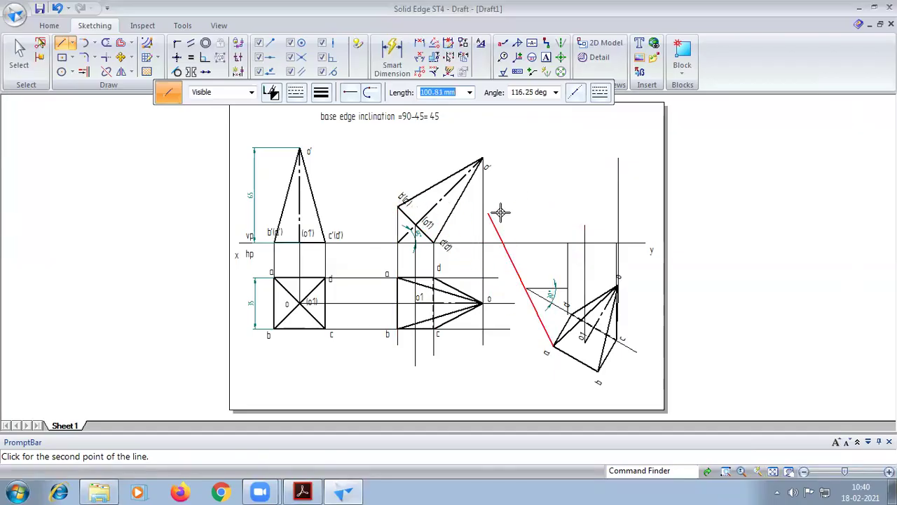
pyautogui.click(555, 208)
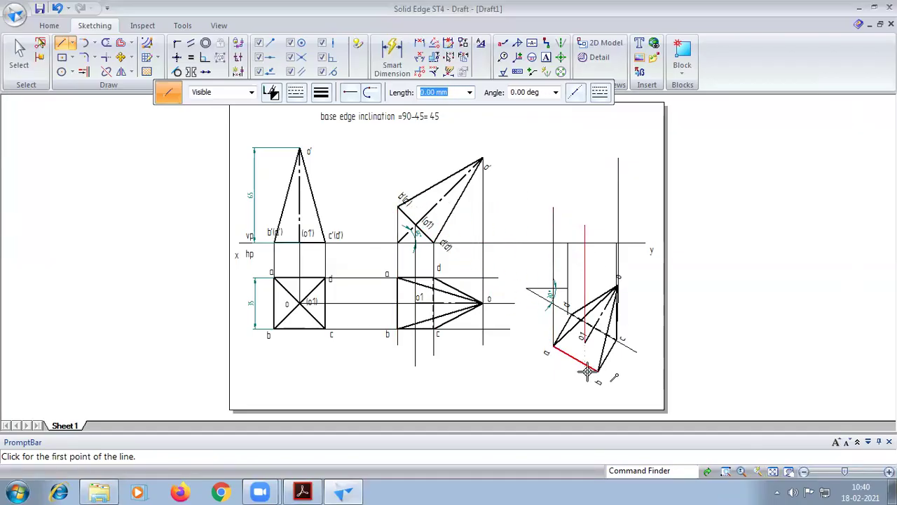
pyautogui.click(597, 206)
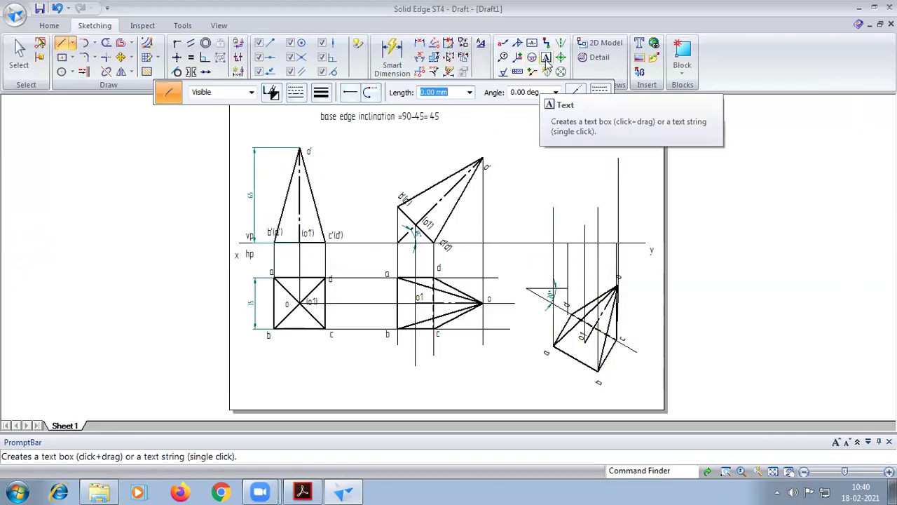
# Label the upper ends of the projectors a', d', o1', b', c' and o' with text.
pyautogui.click(546, 59)
pyautogui.click(545, 199)
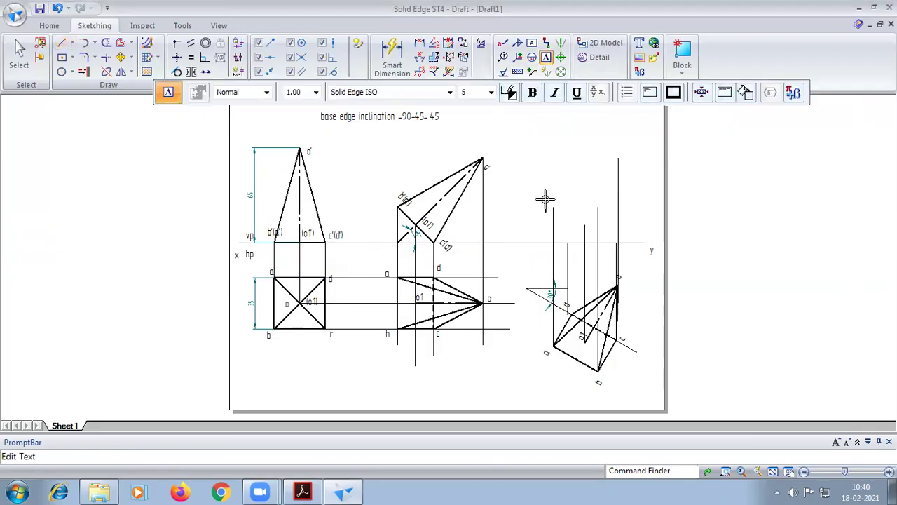
pyautogui.write('a')
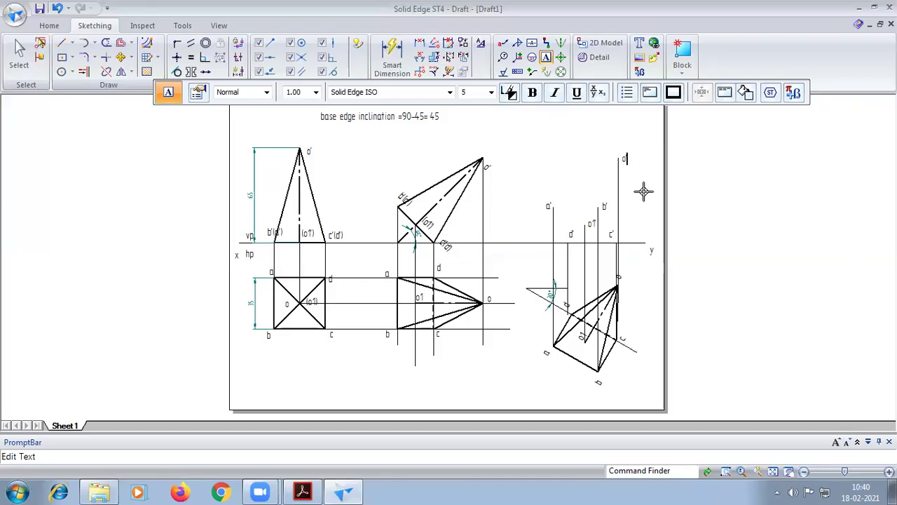
# Draw the closed base outline through a', b', c' and d' in the third front view with a thicker line width.
pyautogui.click(61, 43)
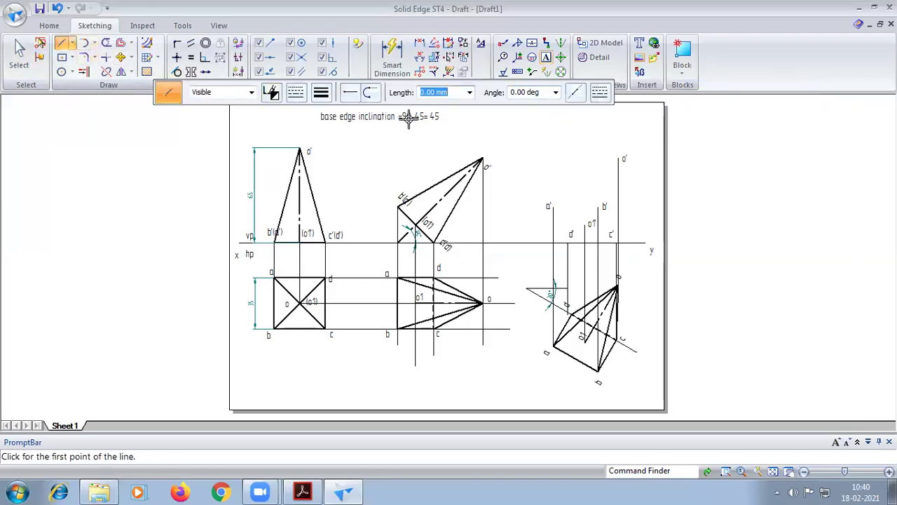
pyautogui.click(320, 91)
pyautogui.click(332, 145)
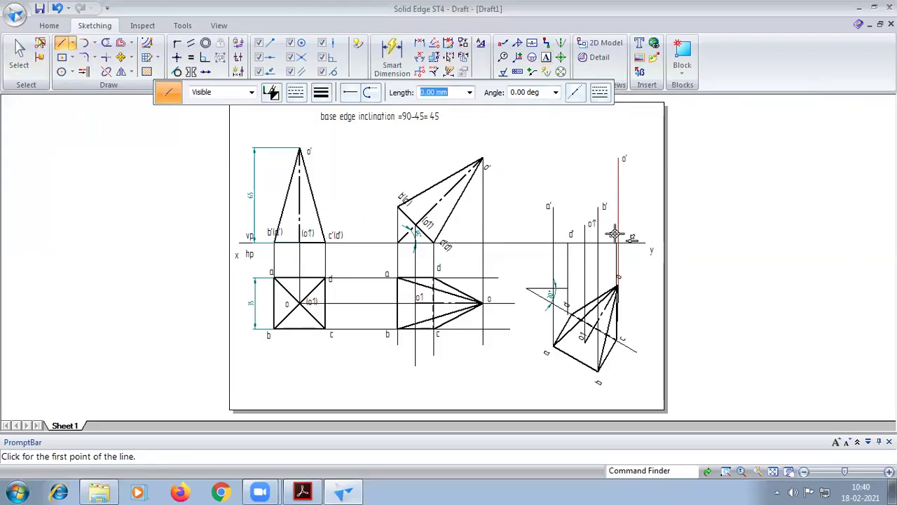
pyautogui.click(553, 208)
pyautogui.click(598, 208)
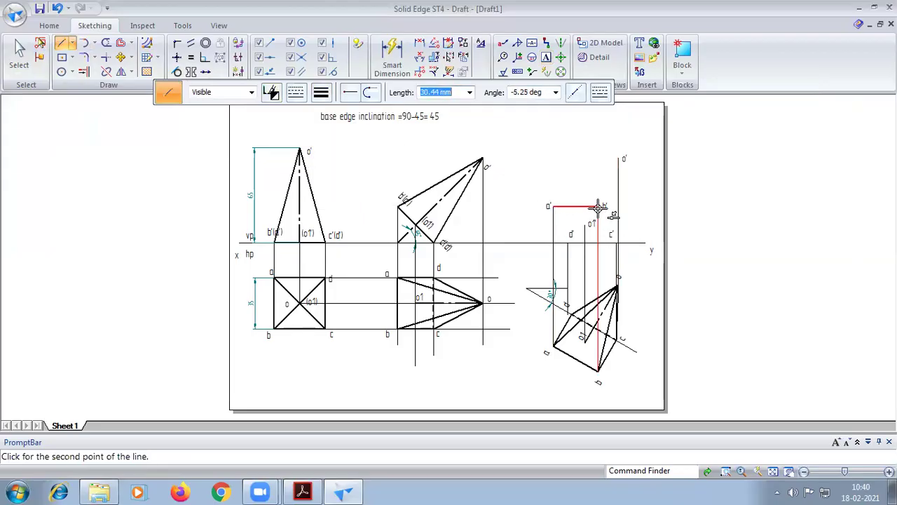
pyautogui.scroll(2, 614, 239)
pyautogui.scroll(2, 614, 239)
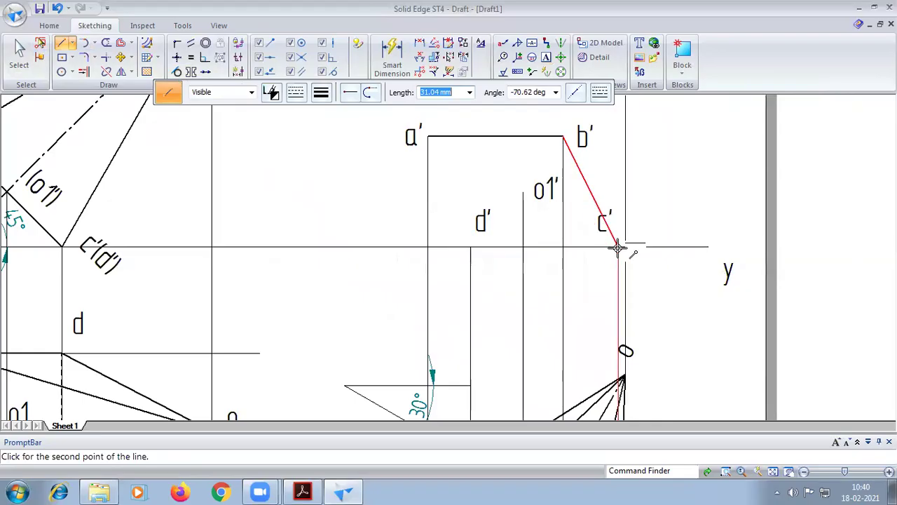
pyautogui.click(617, 246)
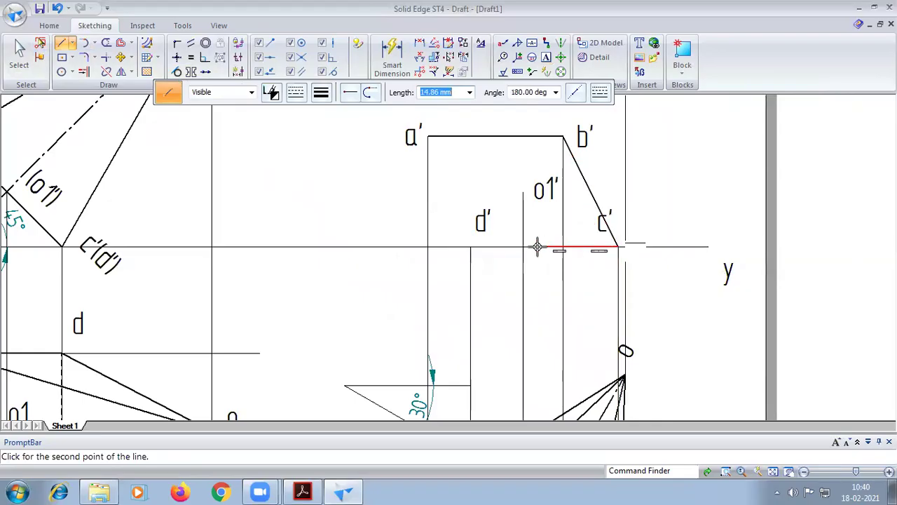
pyautogui.click(471, 246)
pyautogui.click(429, 137)
# Draw the slant edges from a', b' and c' to the apex o' in the third front view.
pyautogui.scroll(-2, 555, 246)
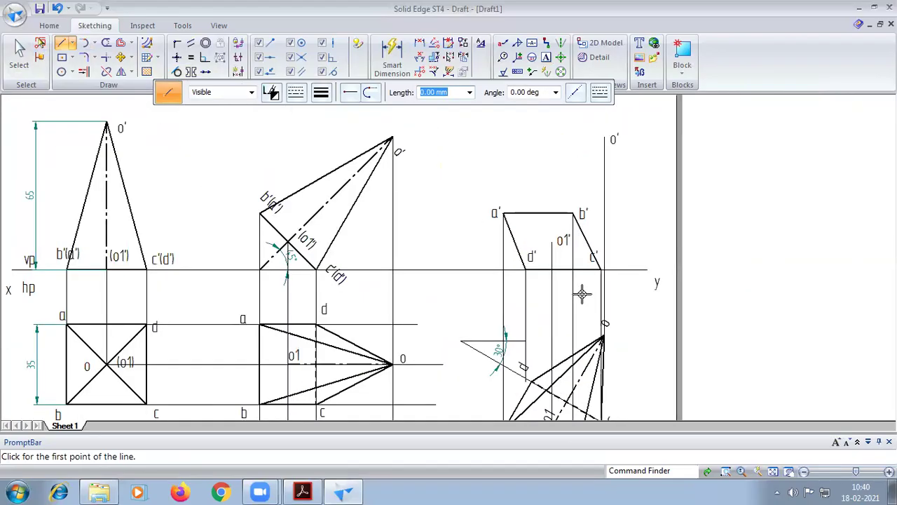
pyautogui.click(504, 213)
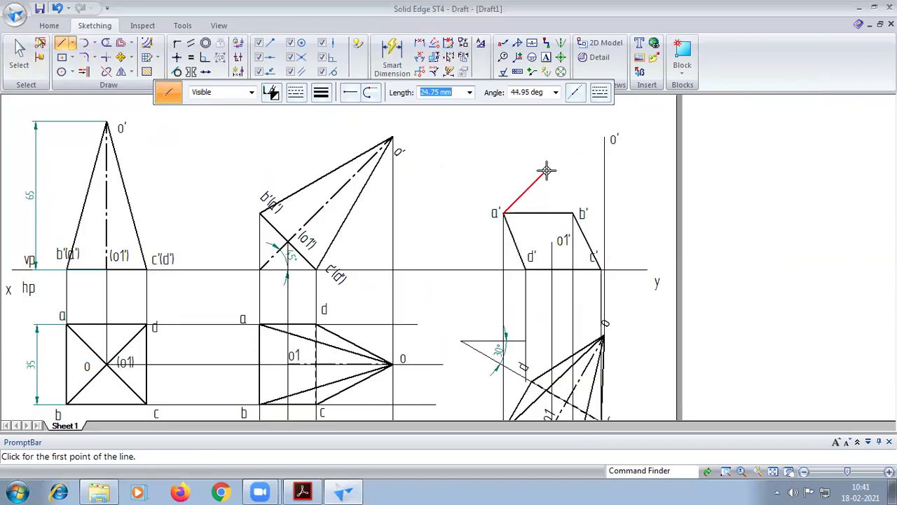
pyautogui.click(603, 137)
pyautogui.click(573, 212)
pyautogui.click(602, 136)
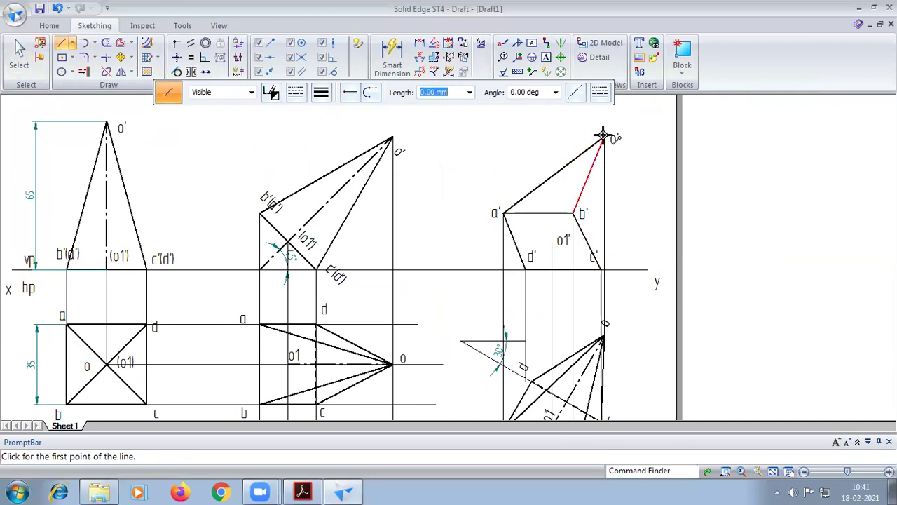
pyautogui.click(599, 269)
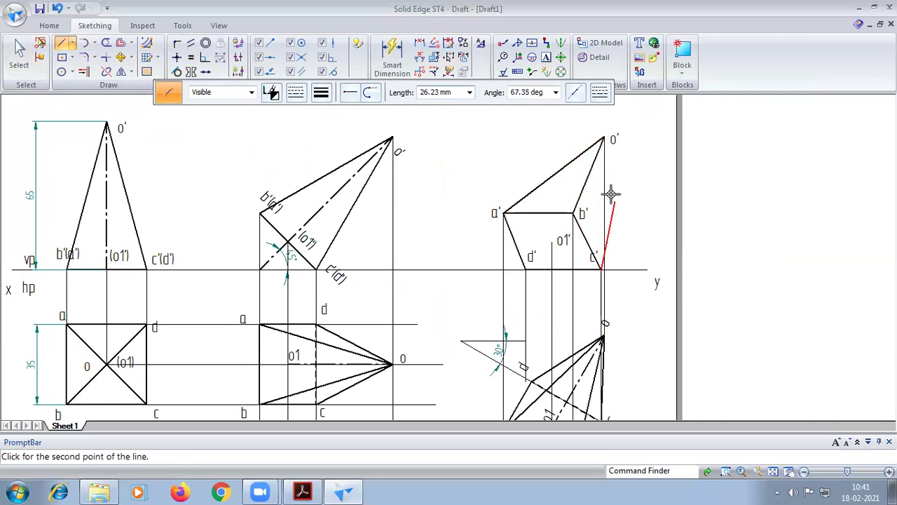
pyautogui.scroll(3, 603, 133)
pyautogui.click(599, 129)
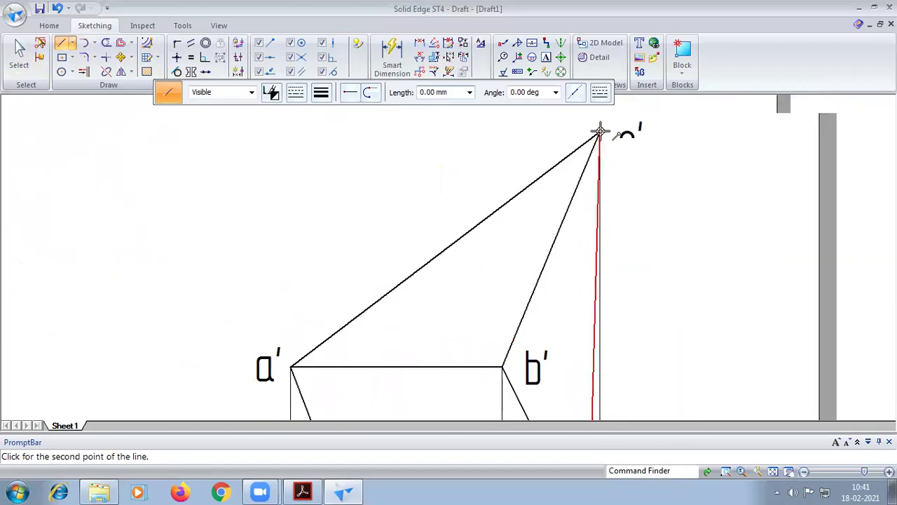
pyautogui.press('Escape')
# Draw the slant edge from base corner d' to the apex o' in the third front view.
pyautogui.click(773, 471)
pyautogui.scroll(2, 602, 218)
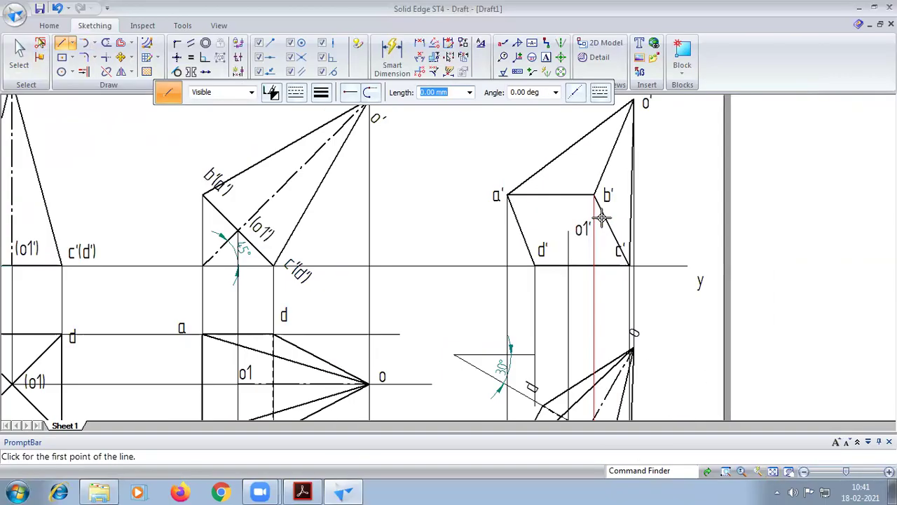
pyautogui.click(536, 265)
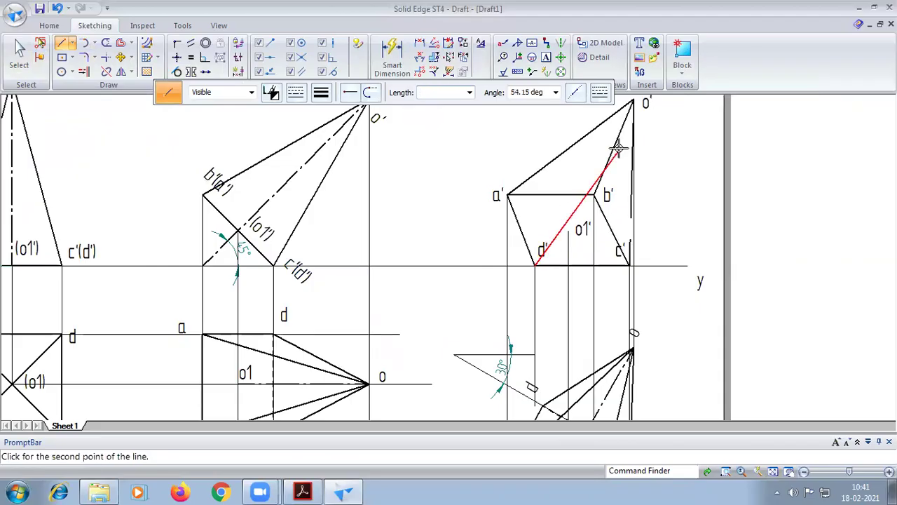
pyautogui.click(632, 101)
pyautogui.press('Escape')
# Change the line type of the slant edge d'o' to dashed to mark it as hidden.
pyautogui.click(296, 93)
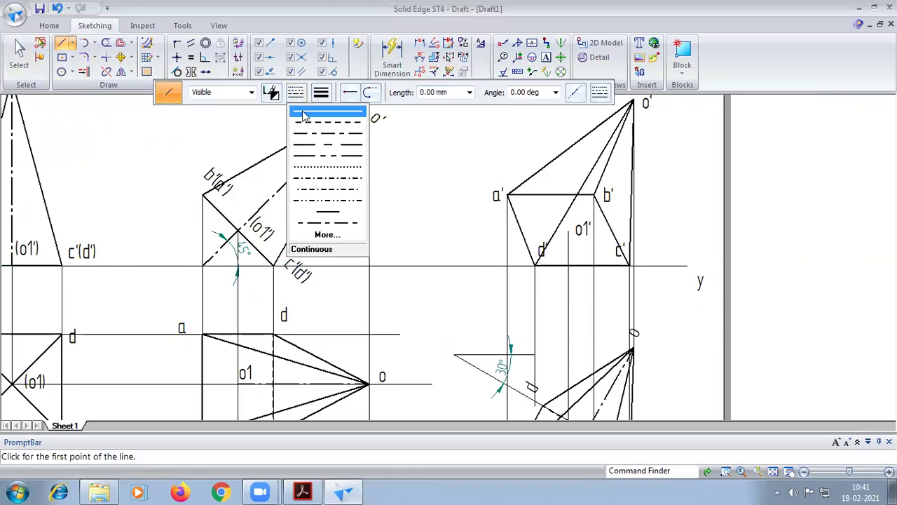
pyautogui.click(19, 52)
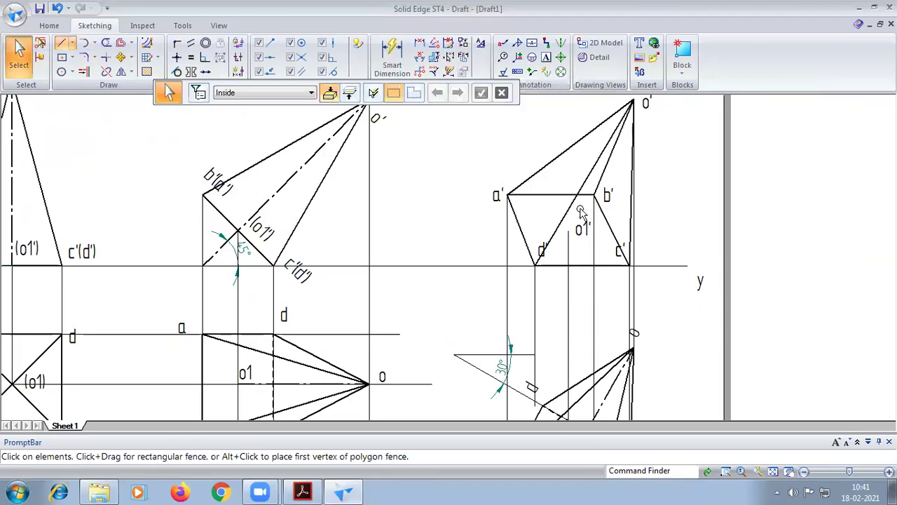
pyautogui.click(563, 219)
pyautogui.click(296, 94)
pyautogui.click(312, 127)
pyautogui.click(410, 165)
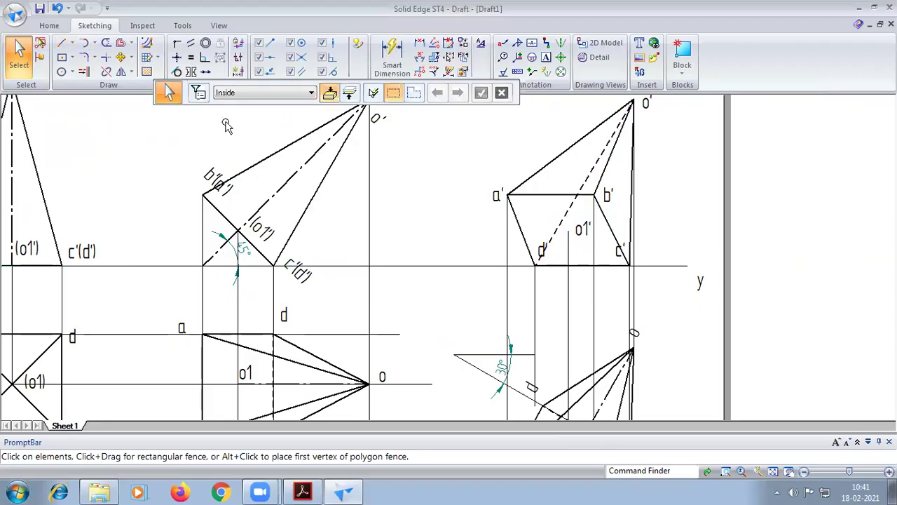
# Draw the pyramid's axis from o1' to the apex o' in the third front view as a dash-dot chain line.
pyautogui.click(62, 43)
pyautogui.click(296, 93)
pyautogui.click(306, 126)
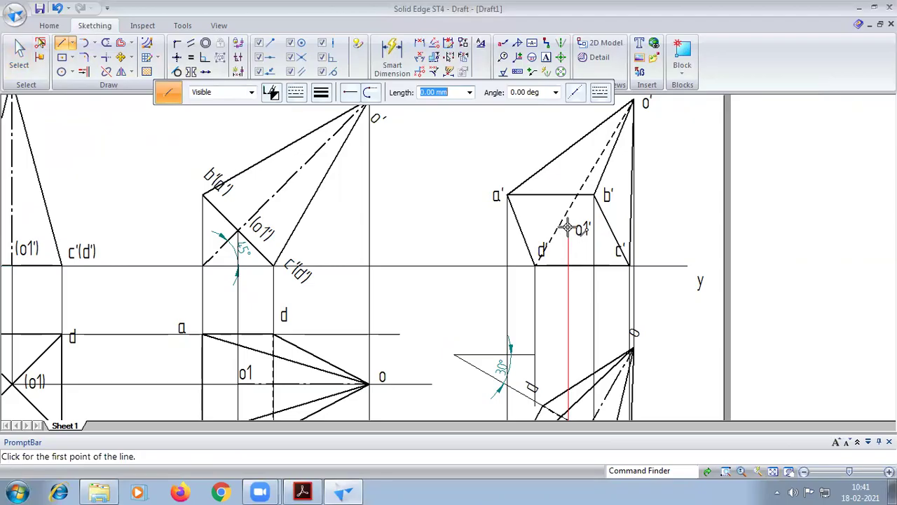
pyautogui.click(569, 232)
pyautogui.click(777, 476)
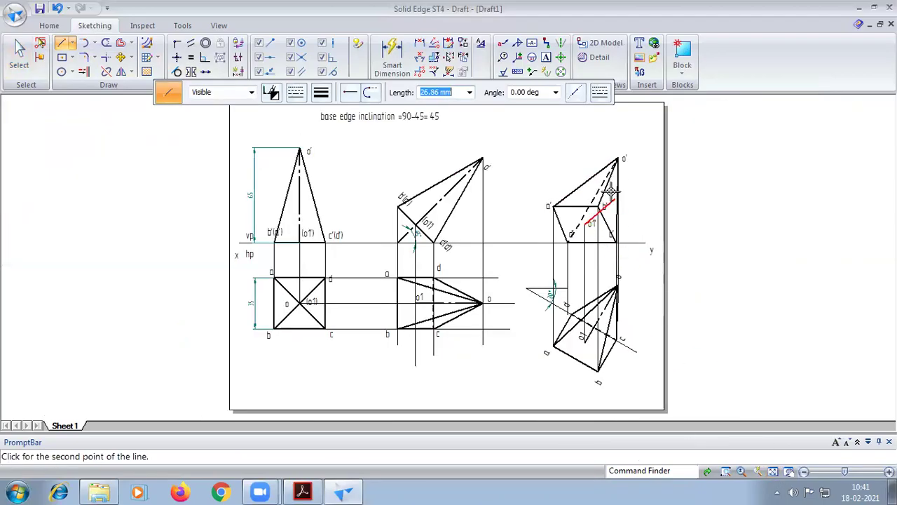
pyautogui.scroll(3, 601, 176)
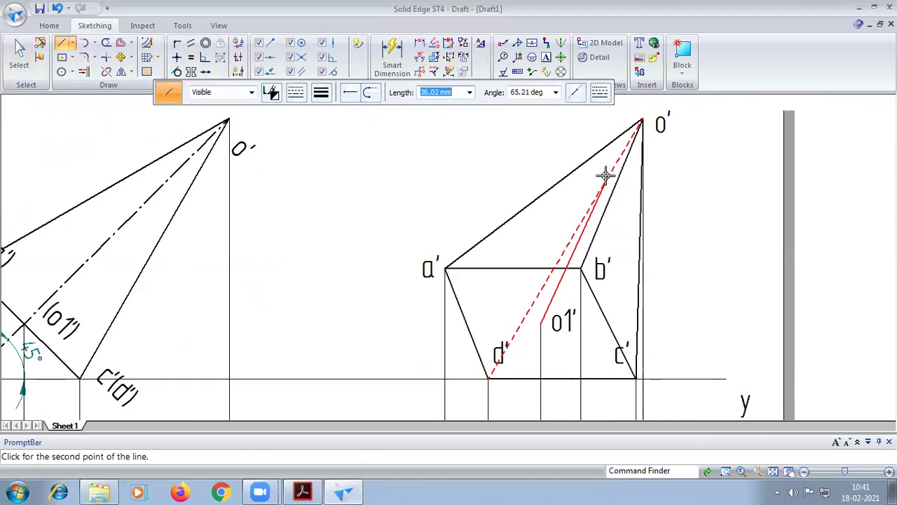
pyautogui.click(643, 116)
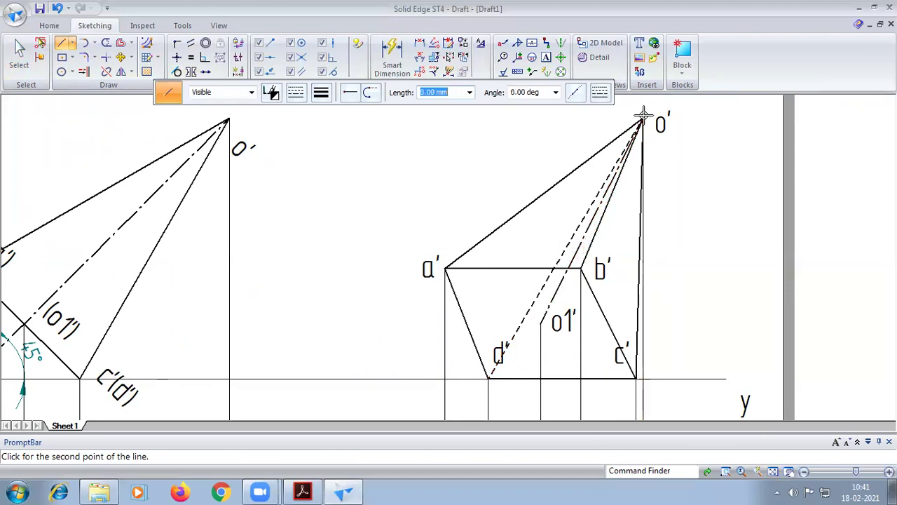
pyautogui.click(774, 474)
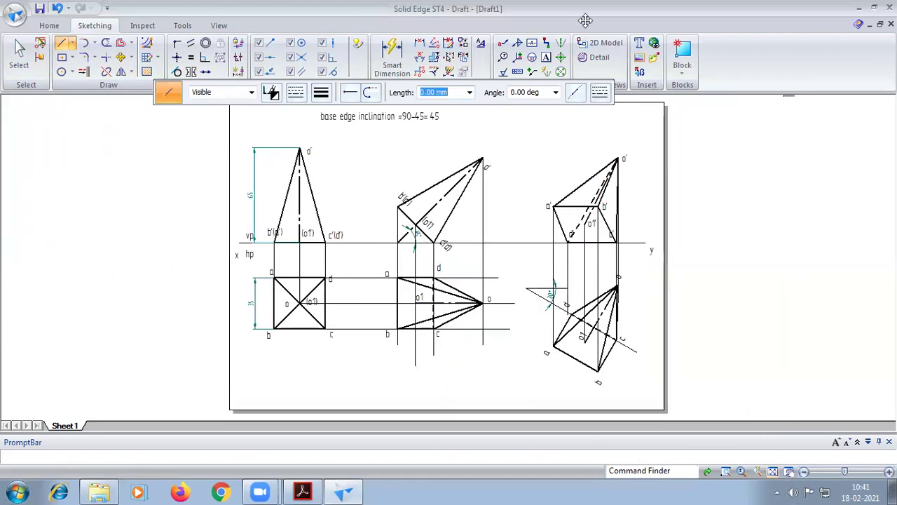